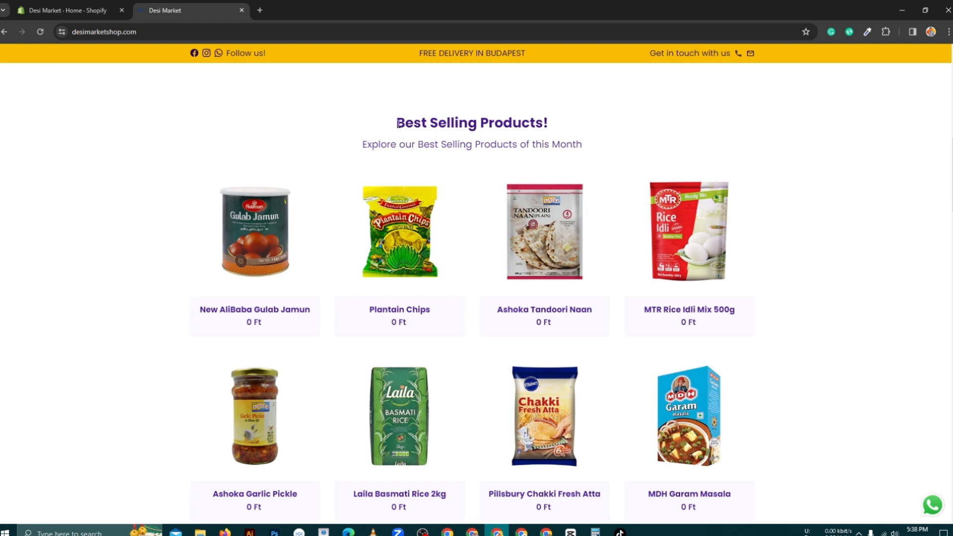
Examine the Best Selling Products heading and subheading on the Desi Market storefront
drag(398, 123, 550, 124)
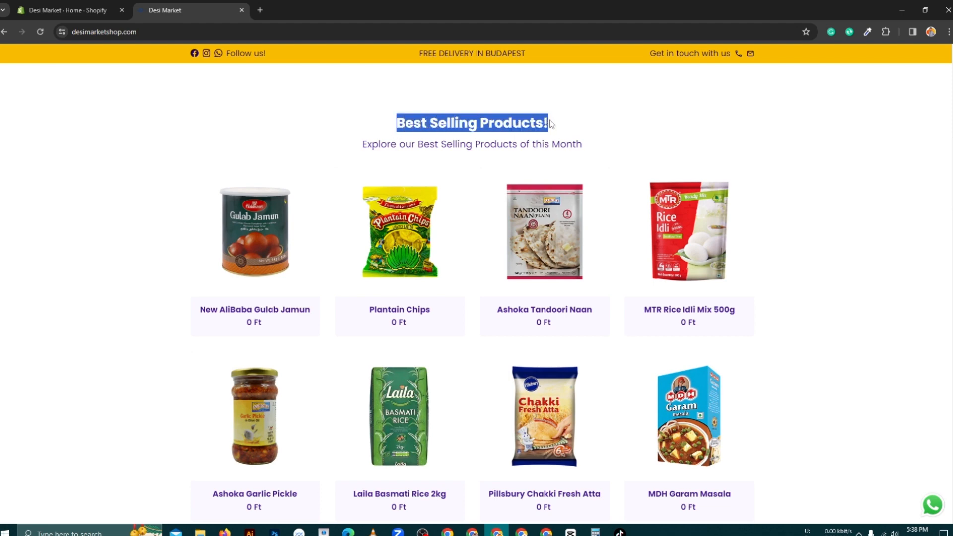
scroll(727, 149, up, 5)
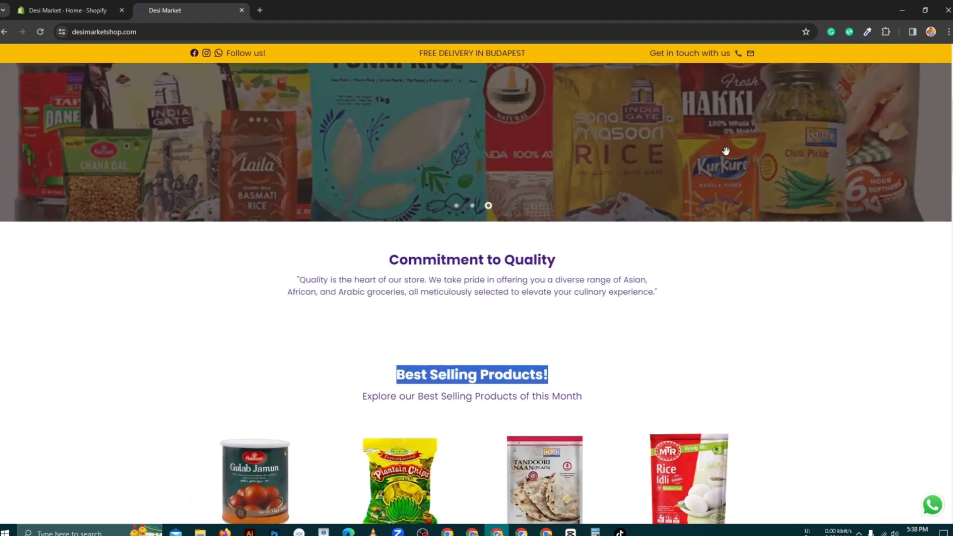
scroll(726, 151, down, 4)
triple_click(378, 196)
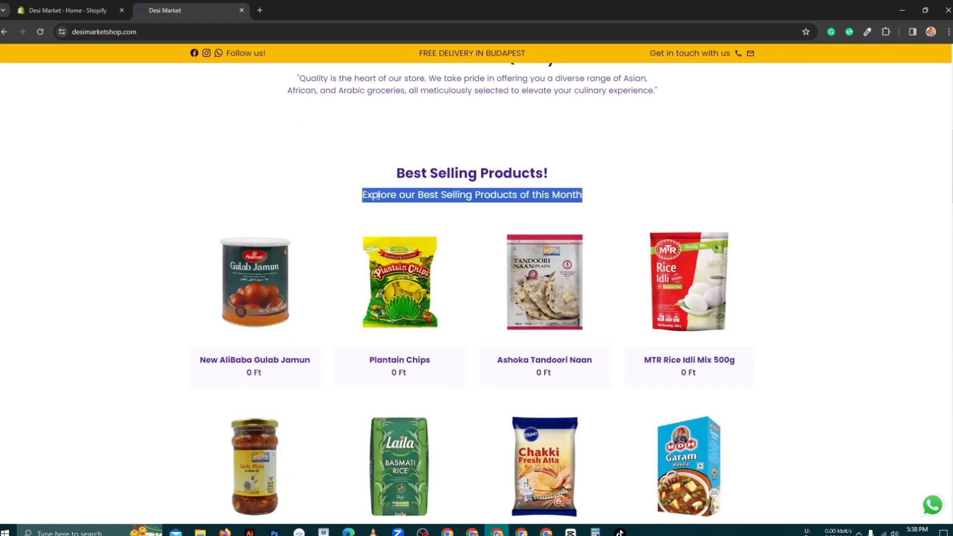
click(643, 150)
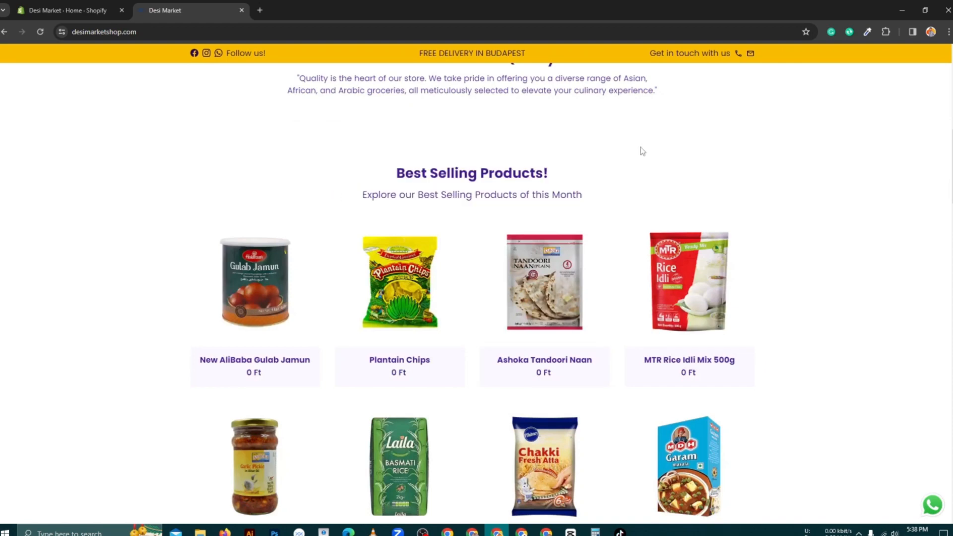
scroll(637, 151, up, 5)
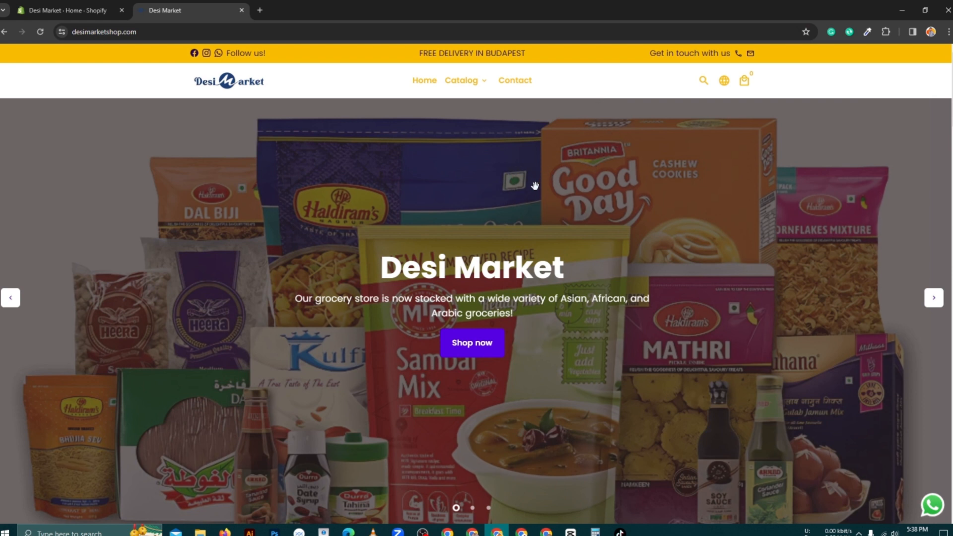
Look through the storefront's catalog categories and view the Bru Gold Instant Coffee product in the Coffee collection
mouse_move(461, 85)
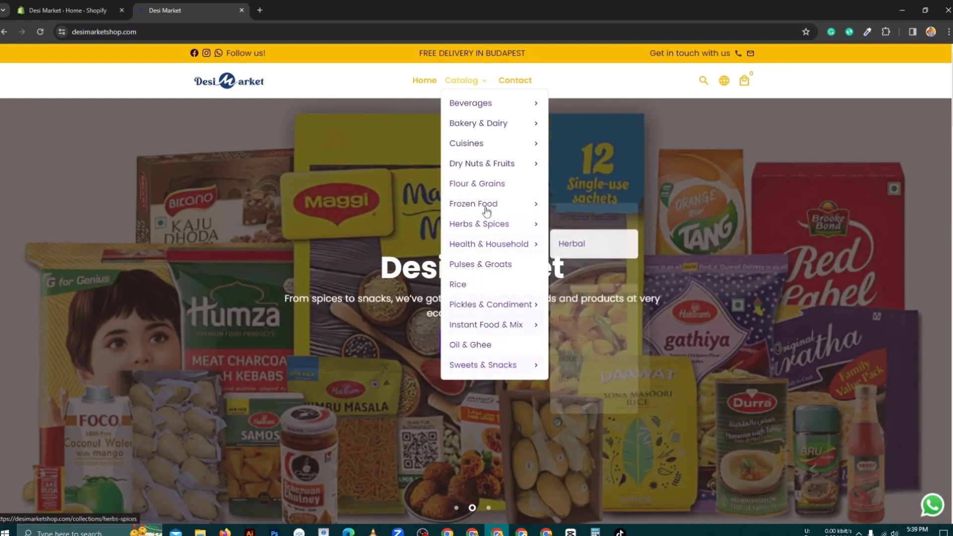
mouse_move(478, 102)
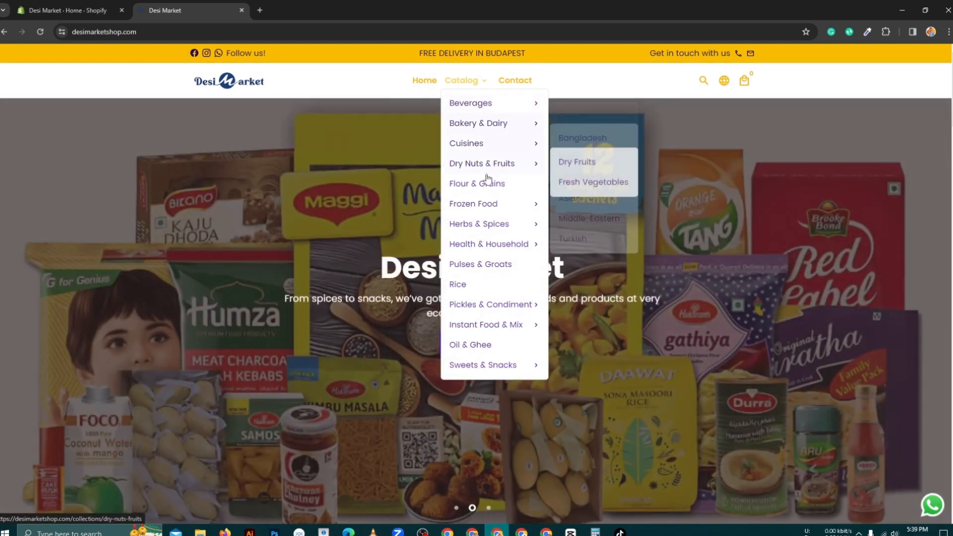
mouse_move(521, 110)
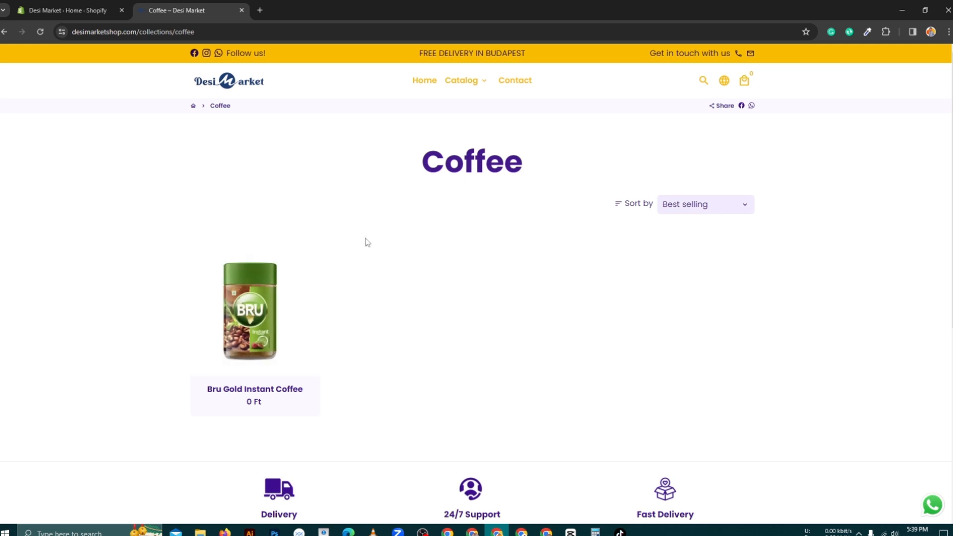
click(258, 268)
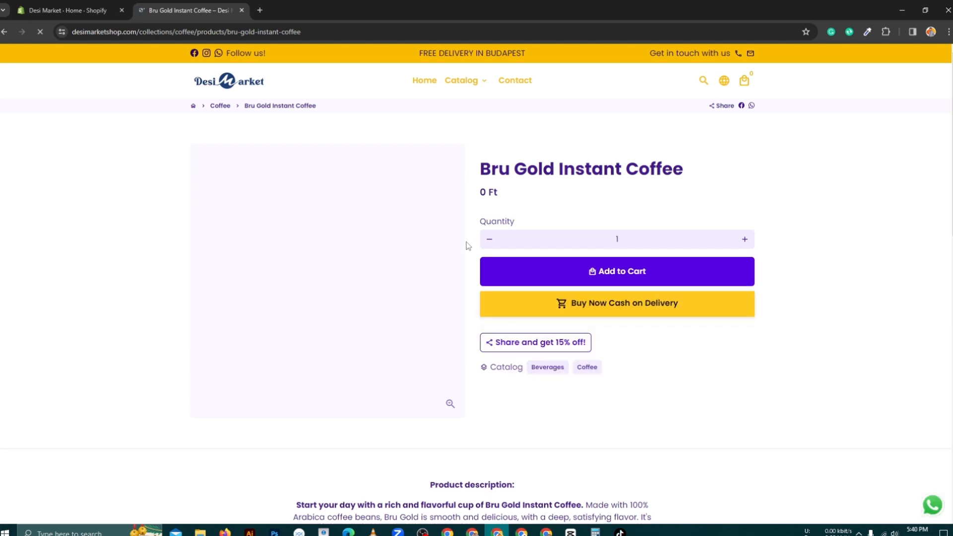
Switch to the Shopify admin and open the store's product collections
click(67, 7)
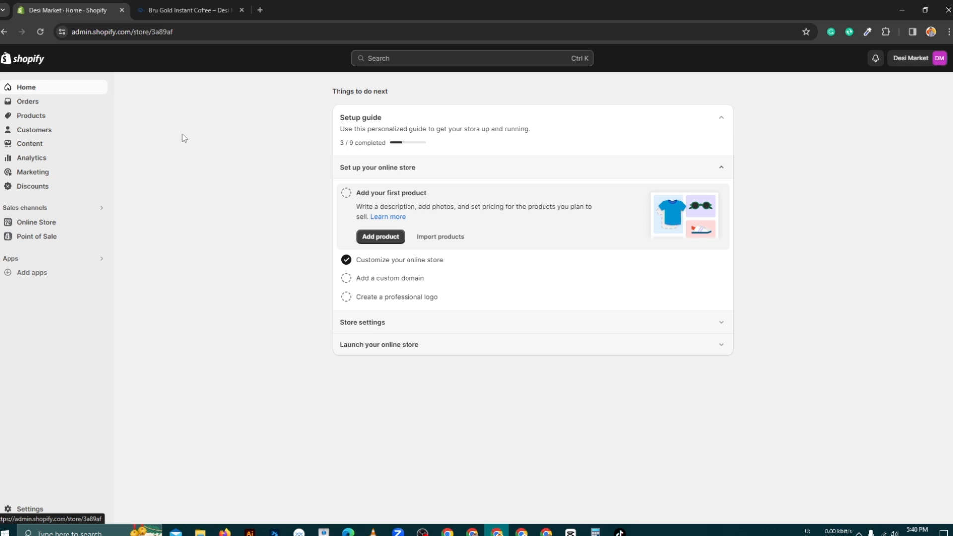
click(31, 117)
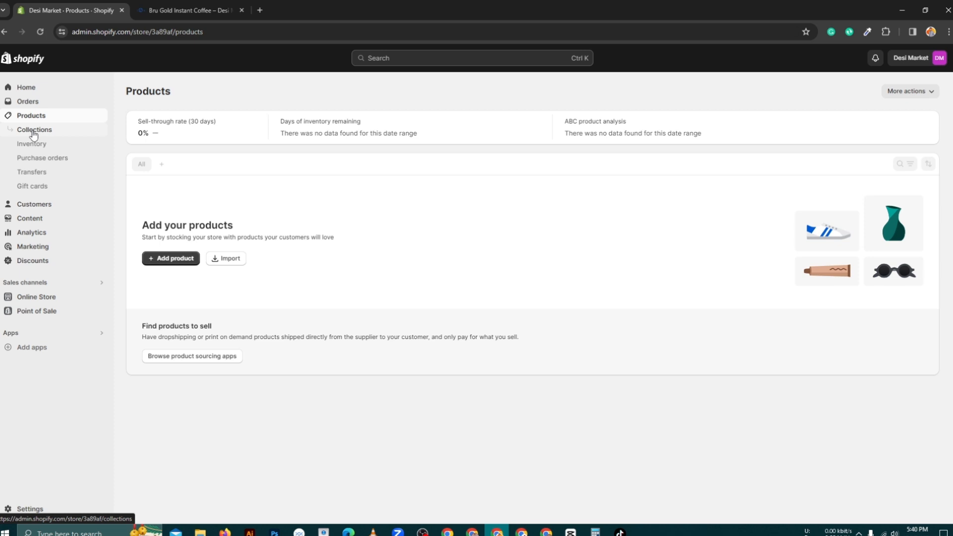
click(33, 132)
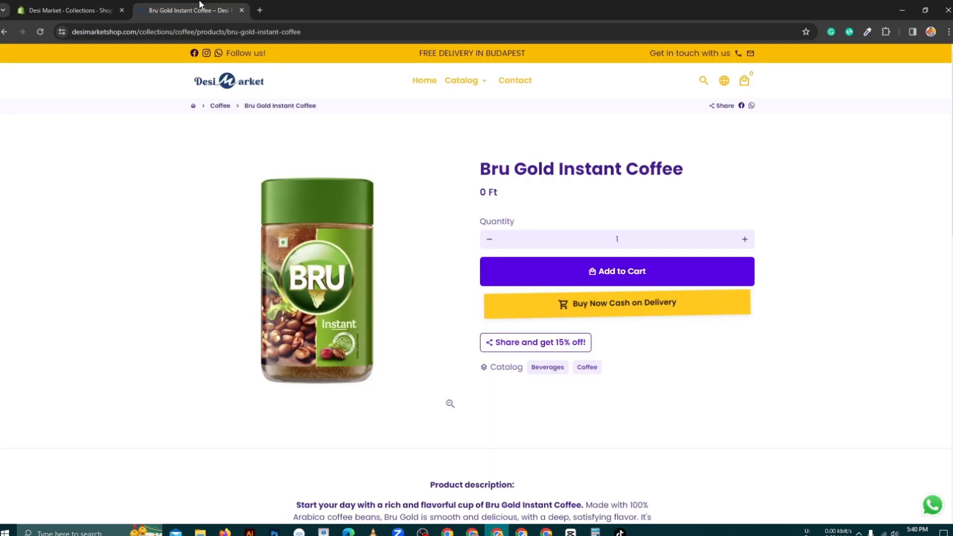
Return to the Desi Market storefront's home page and copy the category name Beverages from its catalog
click(189, 10)
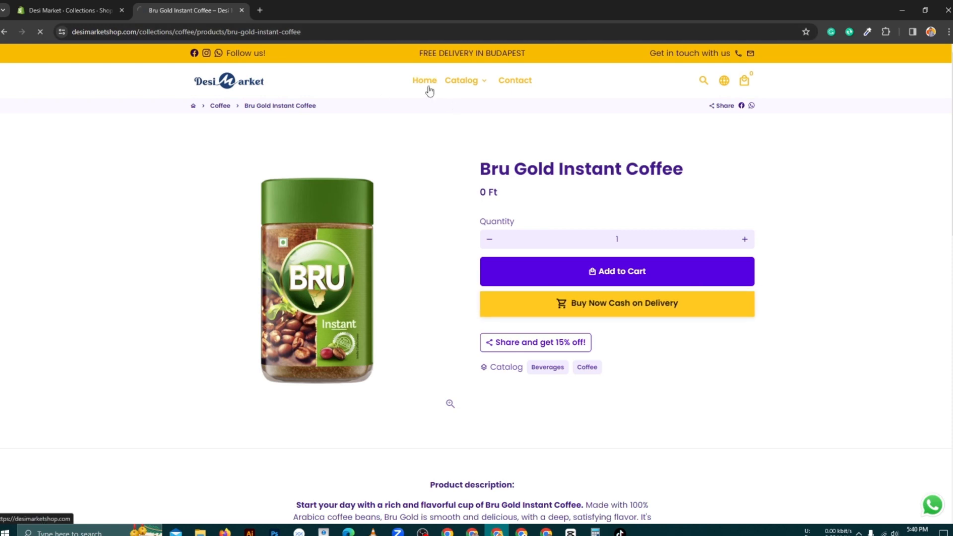
click(428, 89)
click(445, 88)
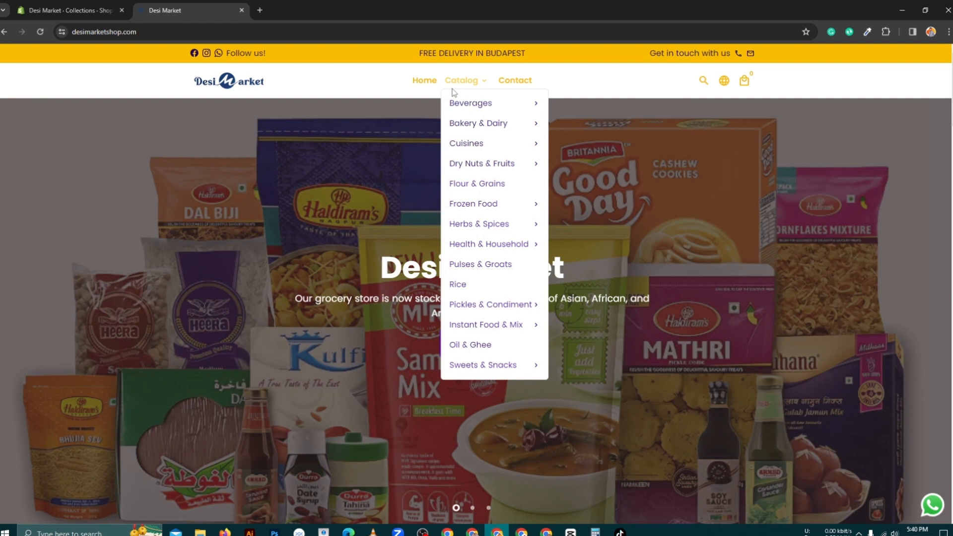
mouse_move(452, 102)
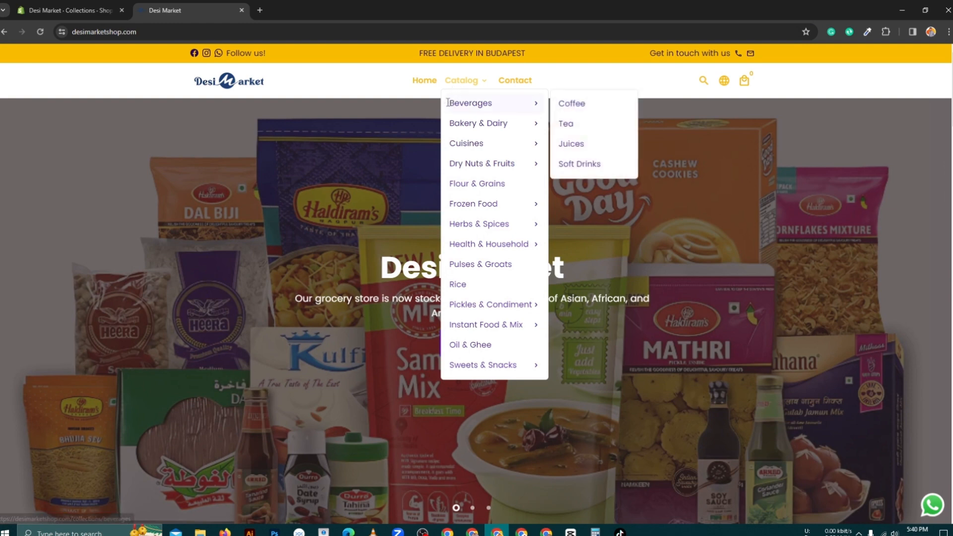
drag(447, 103, 495, 103)
key(ctrl+c)
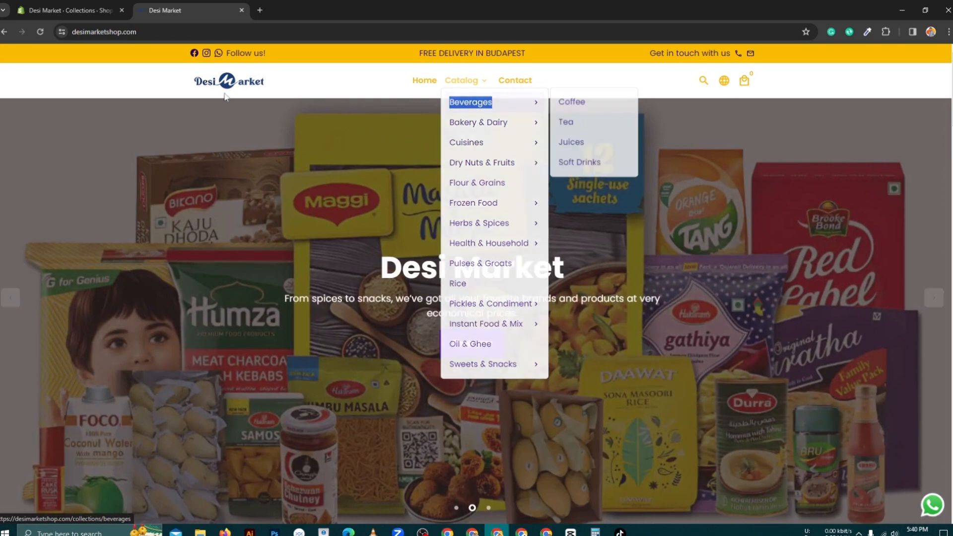
Create and save a manual collection titled Beverages in the Shopify admin, leaving the description empty
click(69, 10)
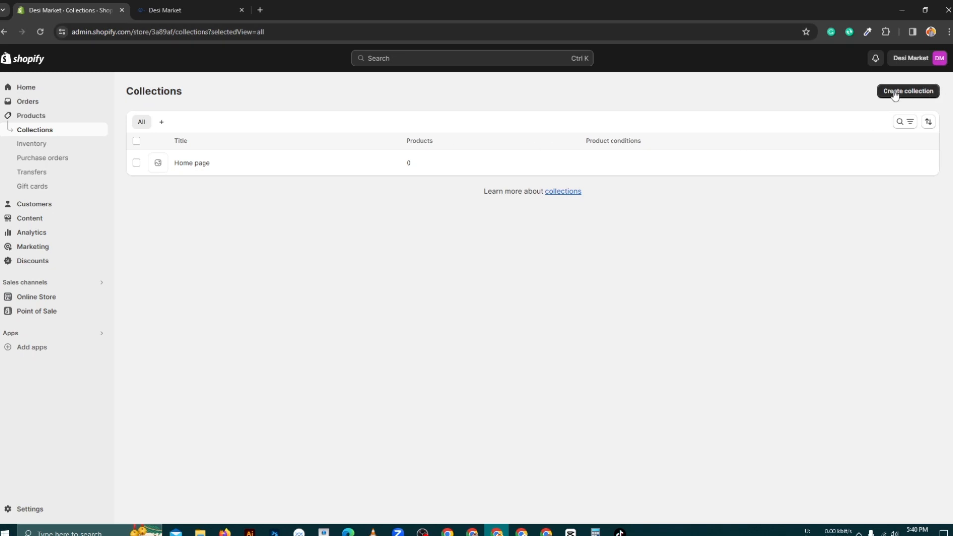
click(918, 96)
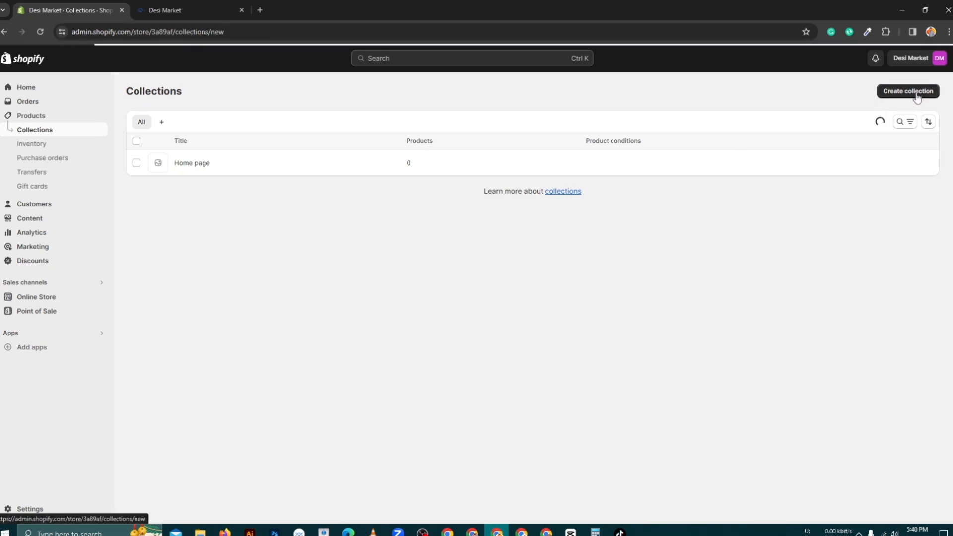
click(461, 139)
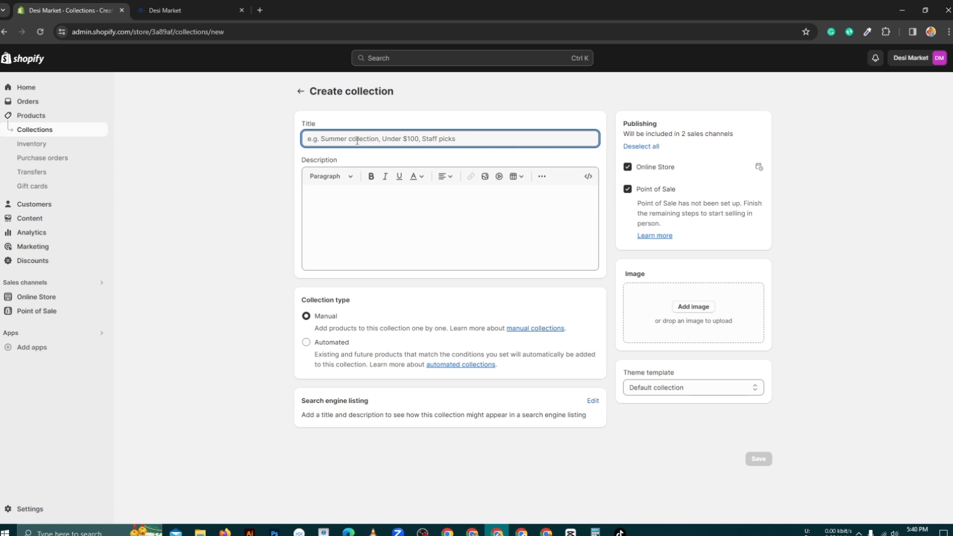
key(ctrl+v)
click(349, 200)
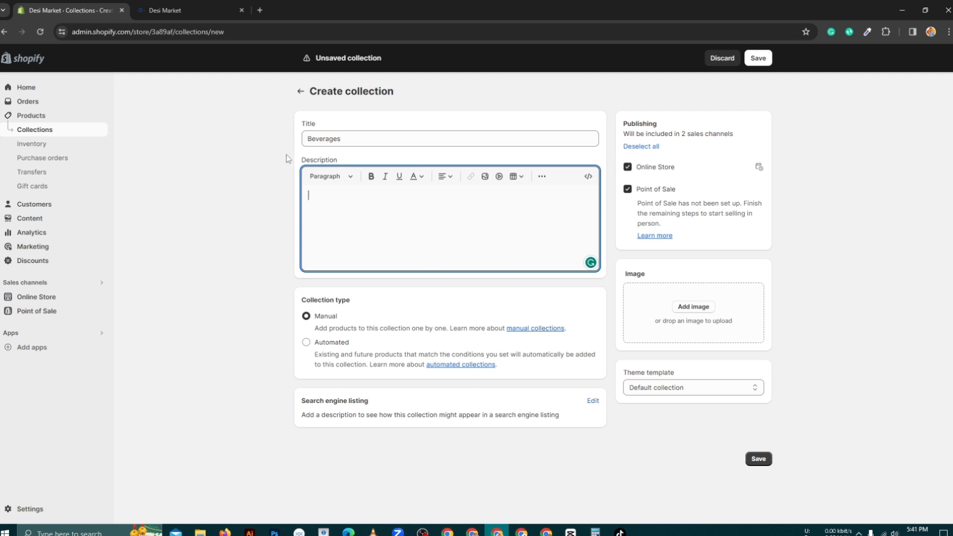
click(390, 137)
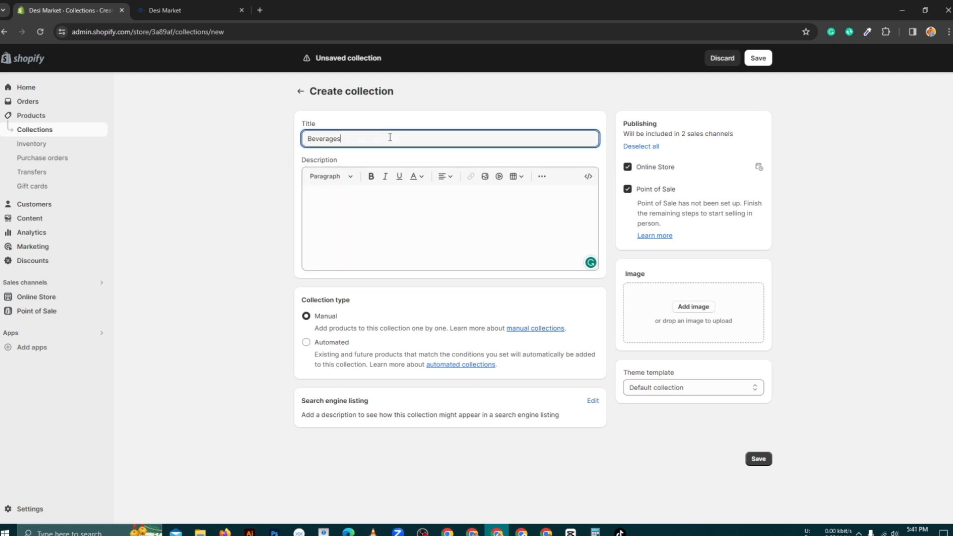
click(213, 158)
click(758, 58)
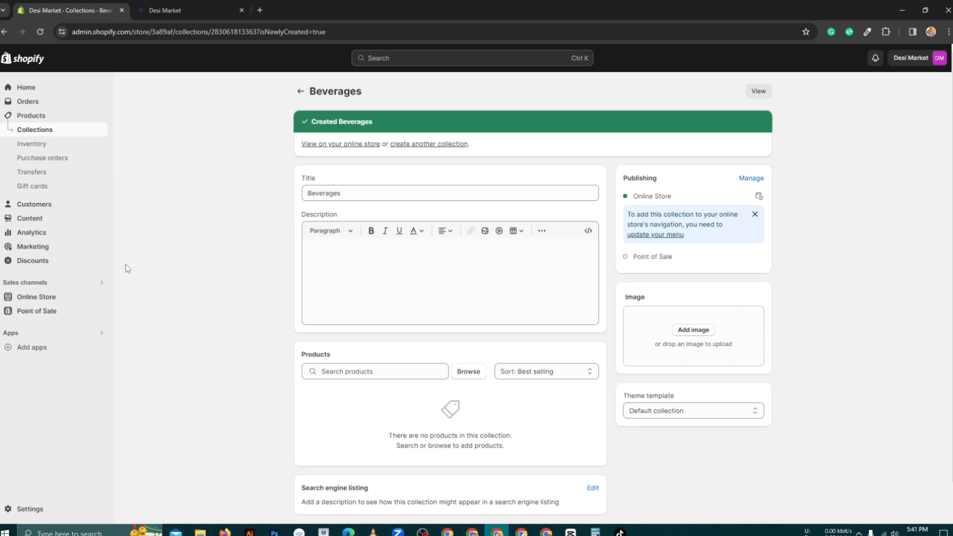
Review the catalog categories on the reference storefront and return to the Shopify admin
click(166, 10)
mouse_move(474, 85)
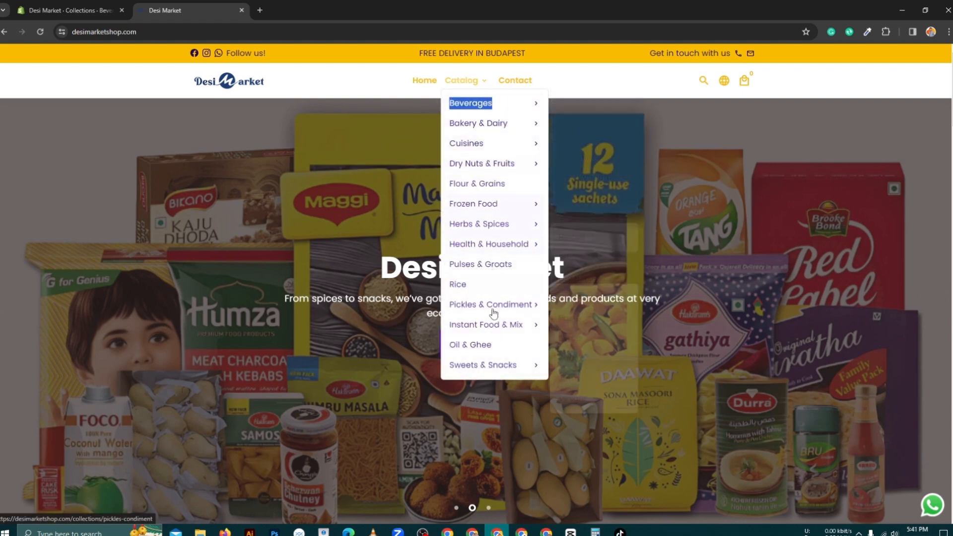
click(57, 5)
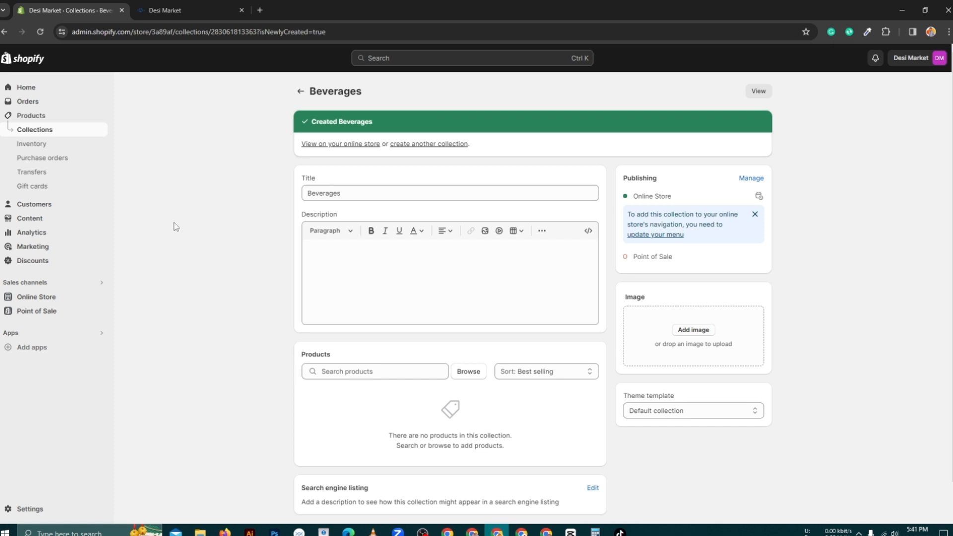
Open the online store's Main menu for editing from its navigation settings
click(36, 299)
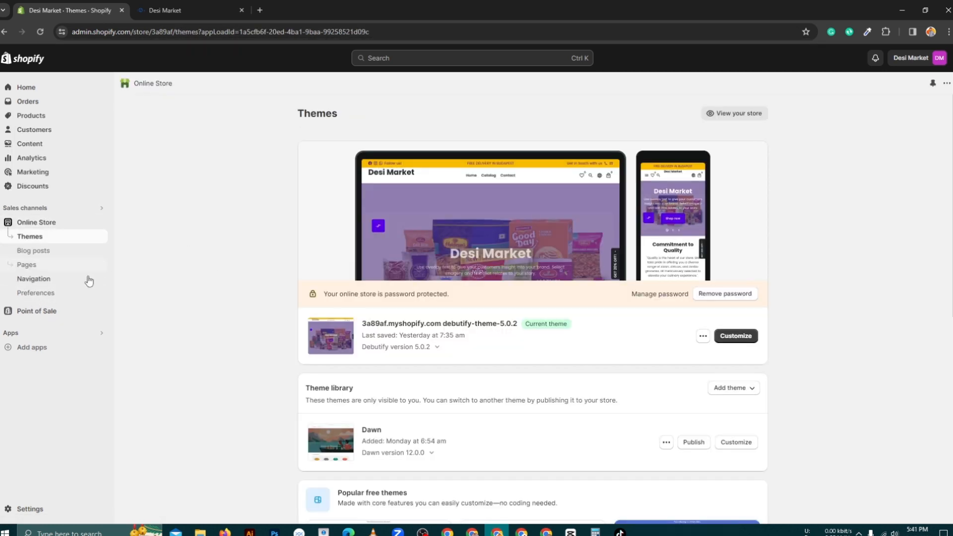
click(47, 286)
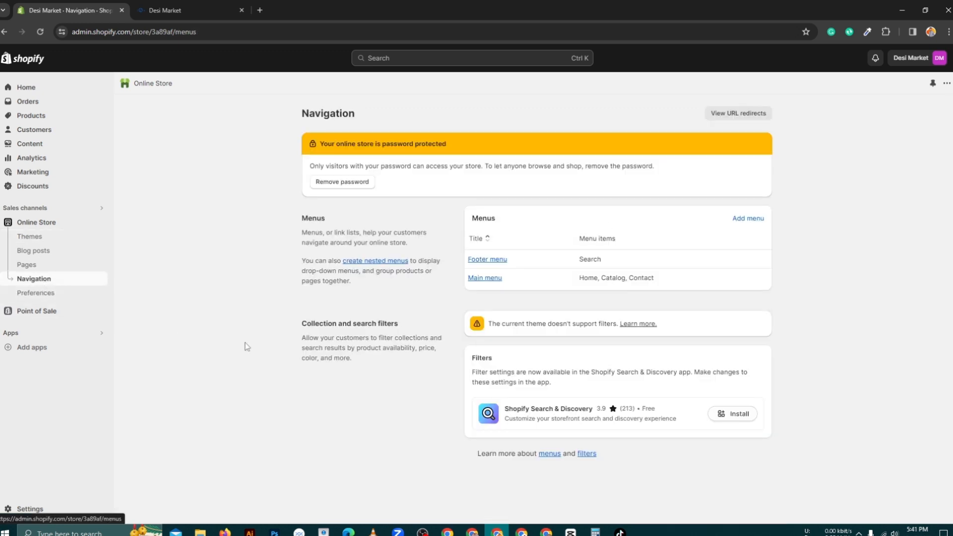
click(490, 279)
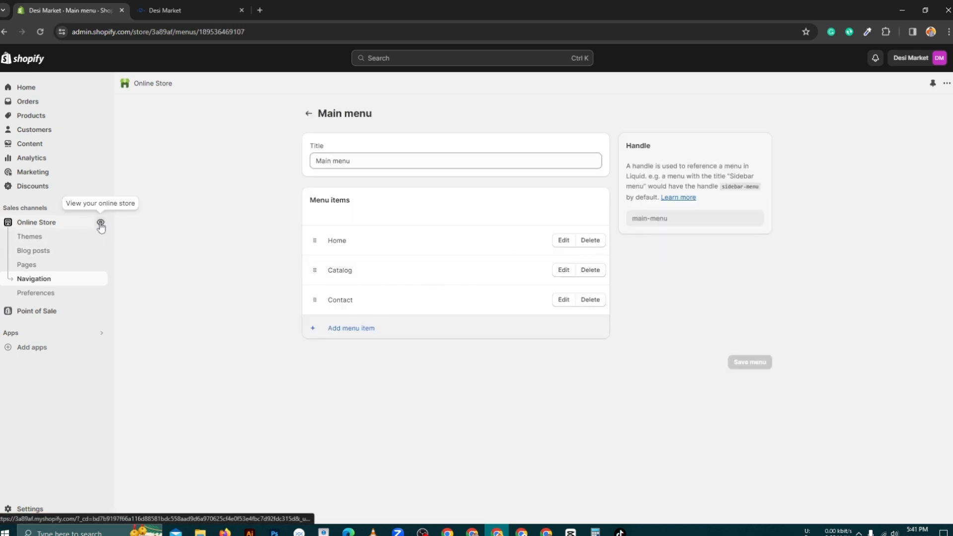
View the new online store in a separate tab and compare its Catalog entry with the reference storefront's dropdown
right_click(100, 222)
click(111, 234)
click(163, 10)
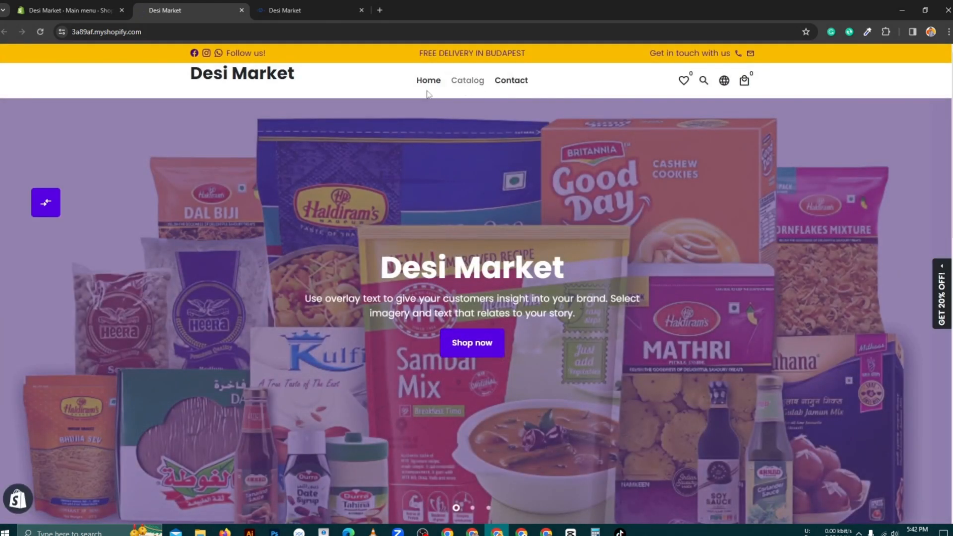
click(320, 10)
mouse_move(463, 83)
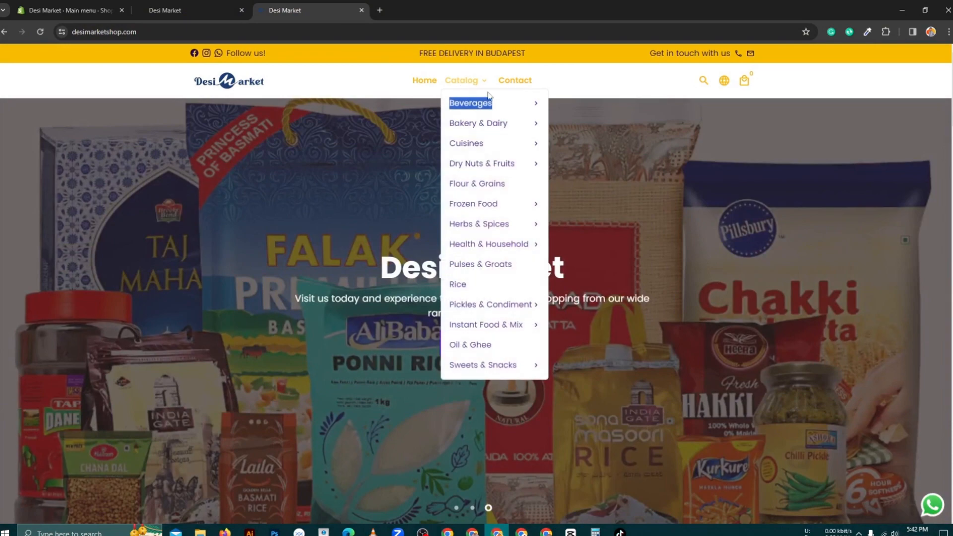
click(201, 5)
click(489, 327)
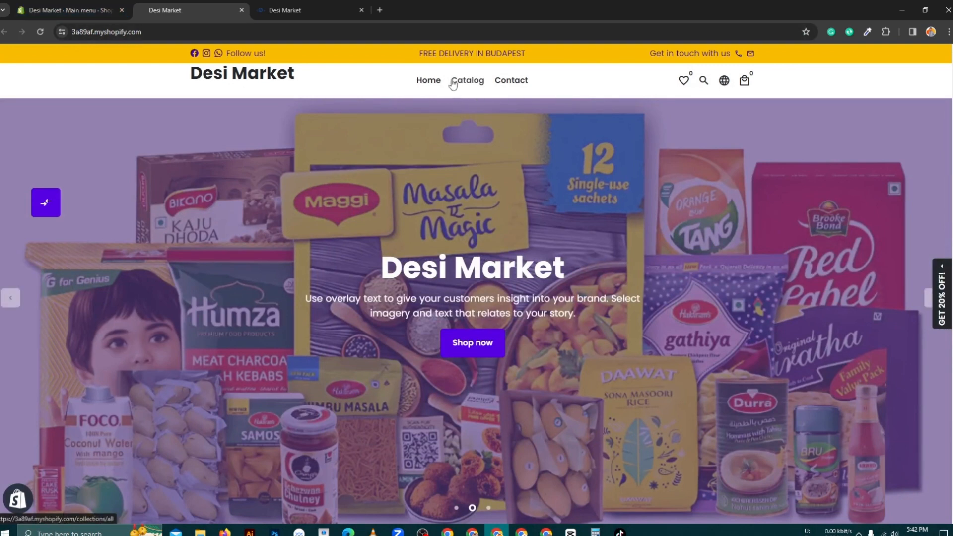
Return to the Shopify admin and add a main menu item named Beverages linked to the Beverages collection
click(77, 6)
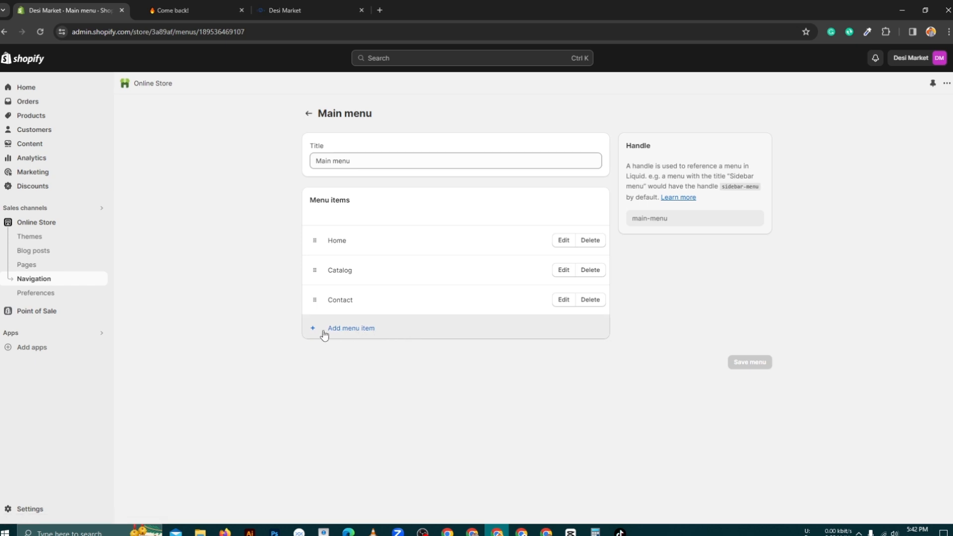
click(372, 332)
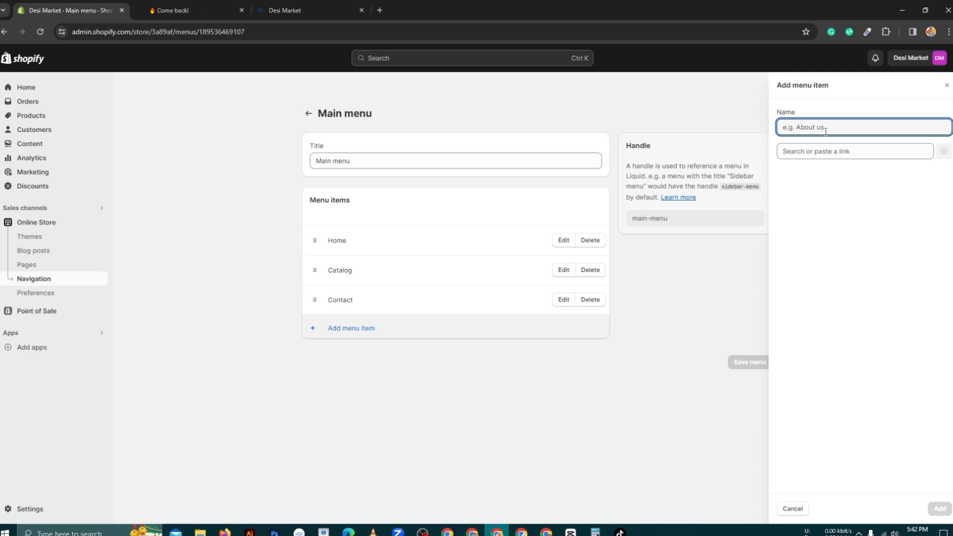
text(Beverages)
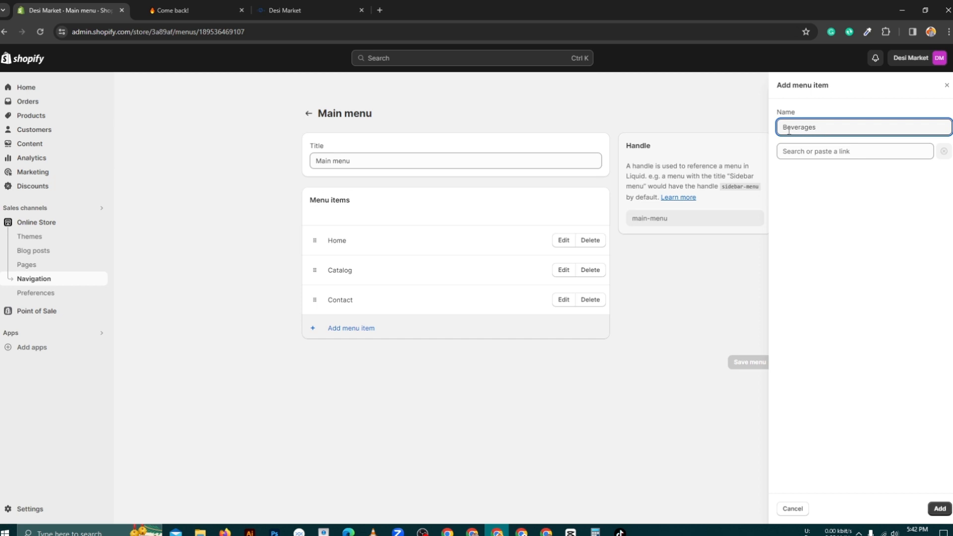
click(804, 152)
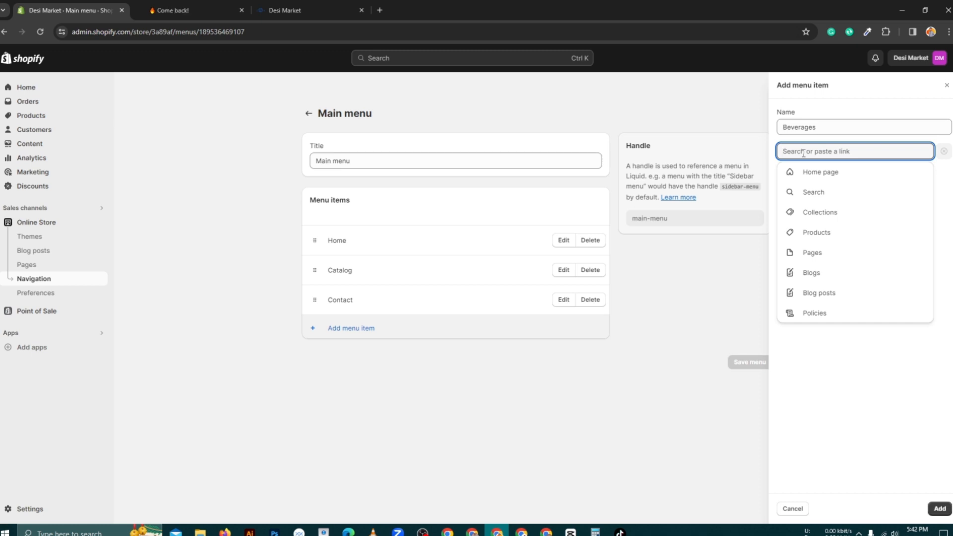
click(822, 215)
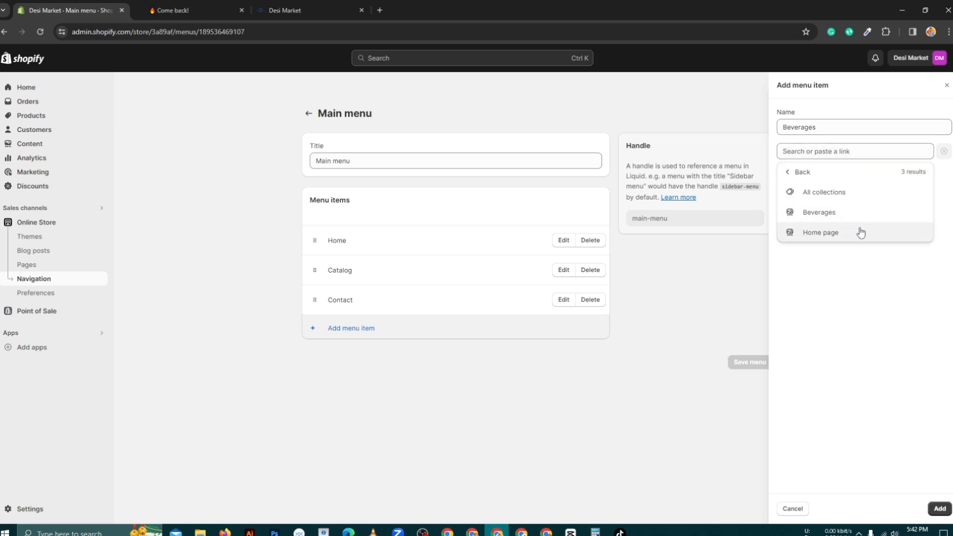
click(821, 219)
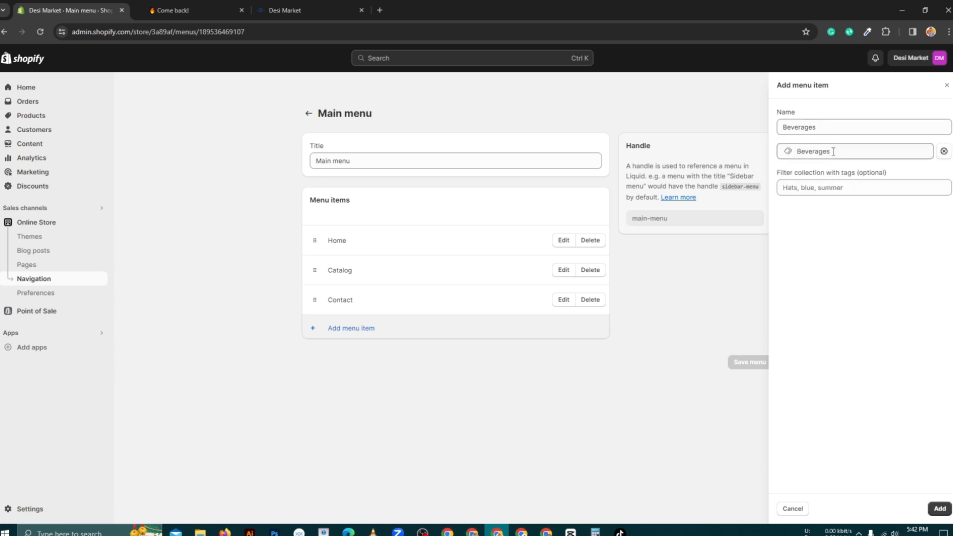
click(941, 510)
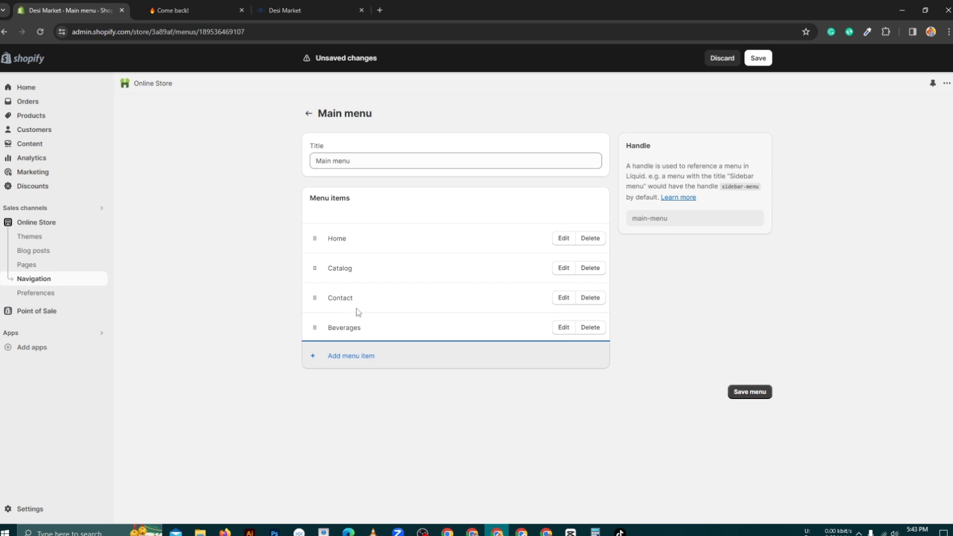
Nest the Beverages menu item under Catalog in the main menu and save the menu
drag(315, 328, 340, 287)
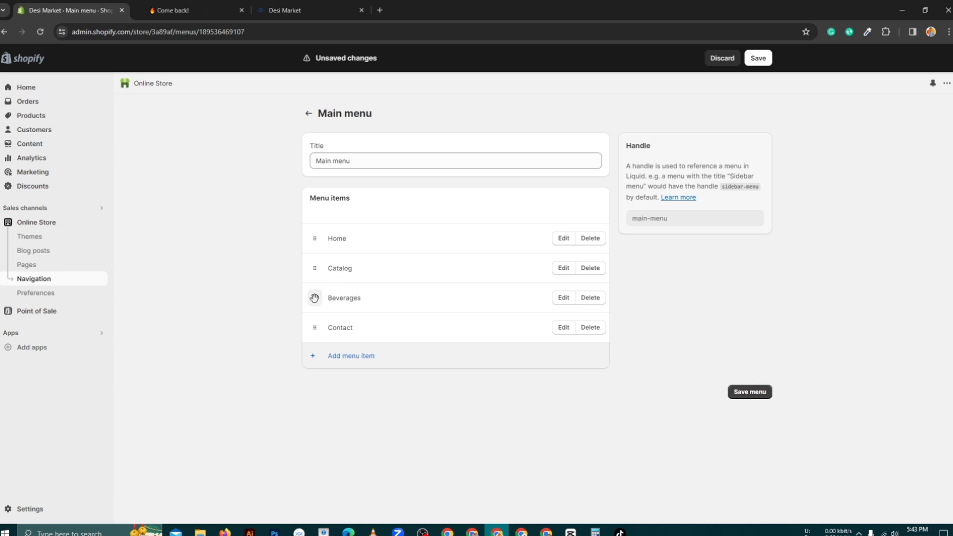
drag(314, 298, 349, 300)
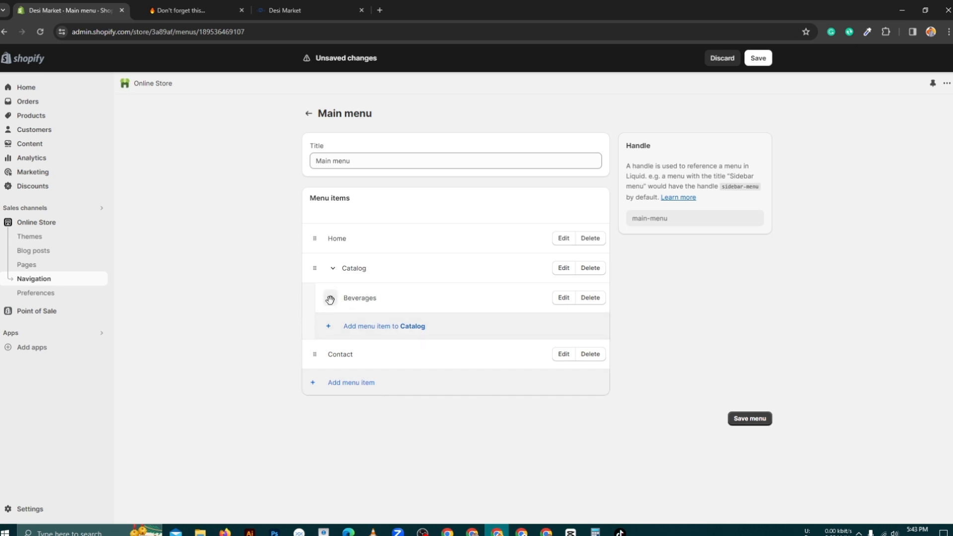
click(749, 421)
Reload the new storefront and check its Catalog dropdown for the Beverages entry
click(181, 8)
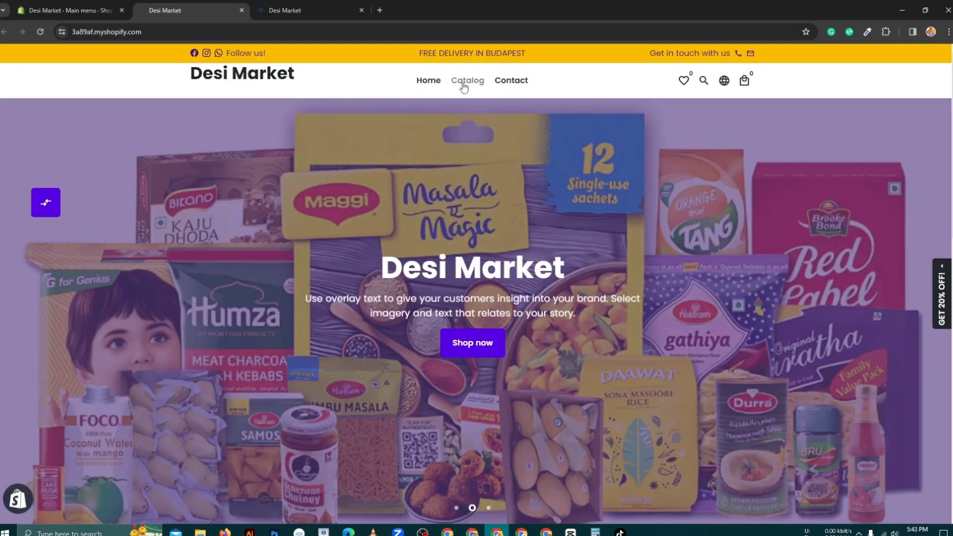
click(41, 31)
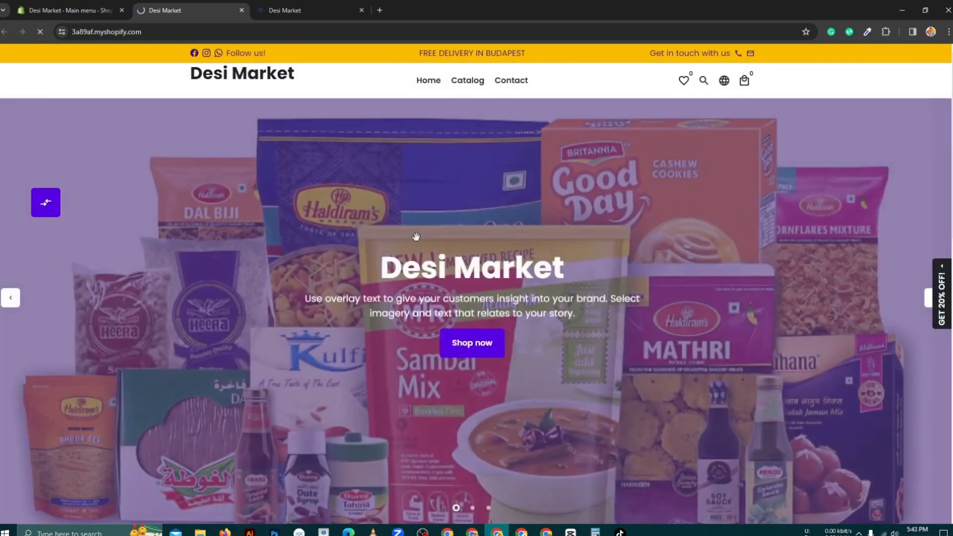
click(470, 82)
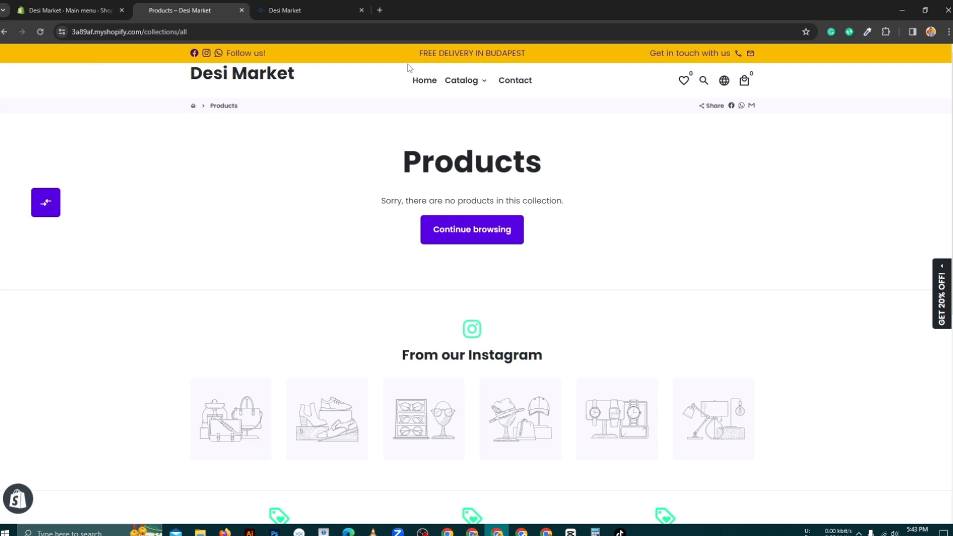
click(421, 85)
mouse_move(472, 83)
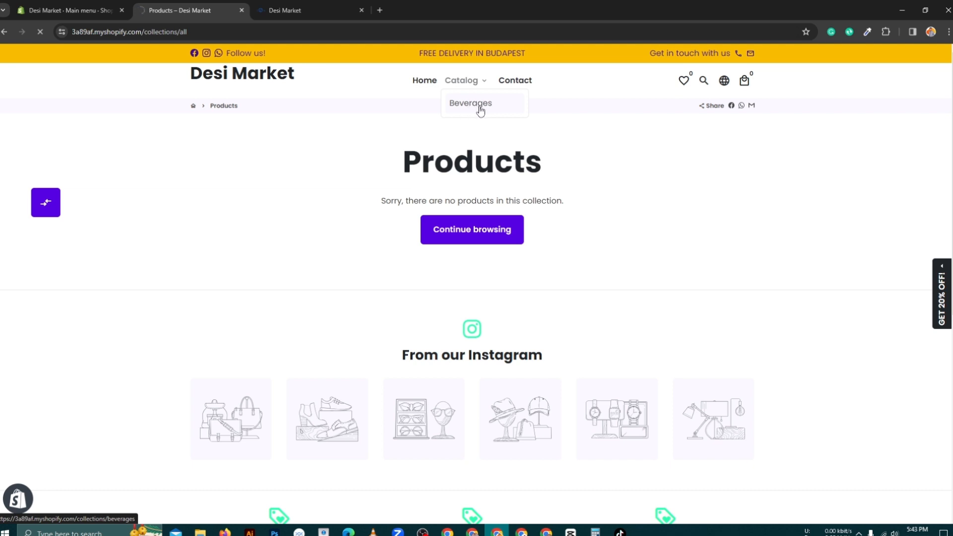
Review the Beverages subcategories on the reference storefront and view its Coffee collection page
click(83, 11)
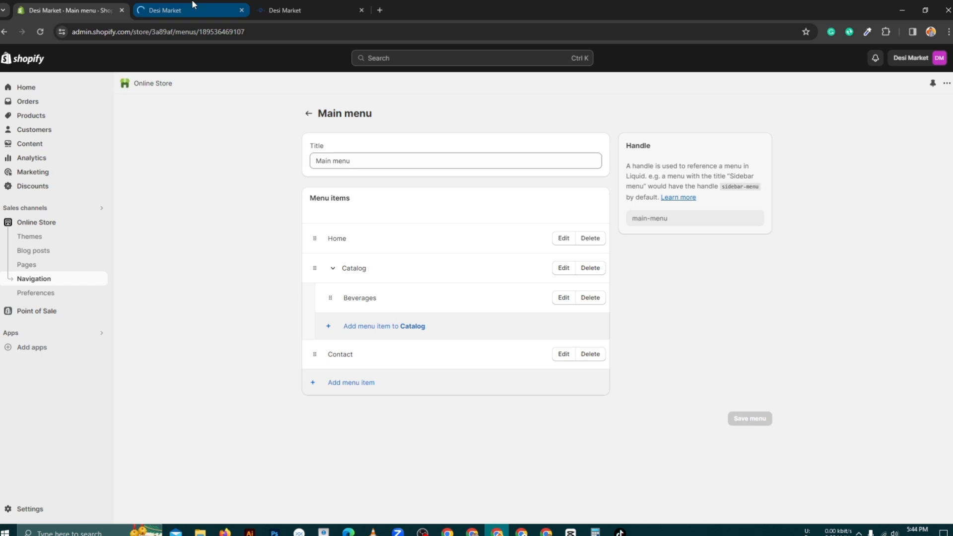
click(284, 10)
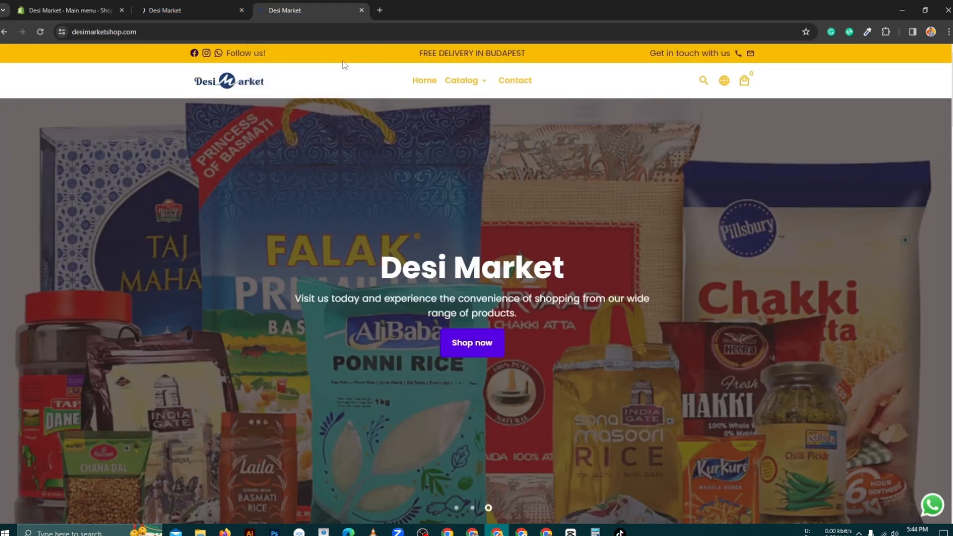
mouse_move(477, 96)
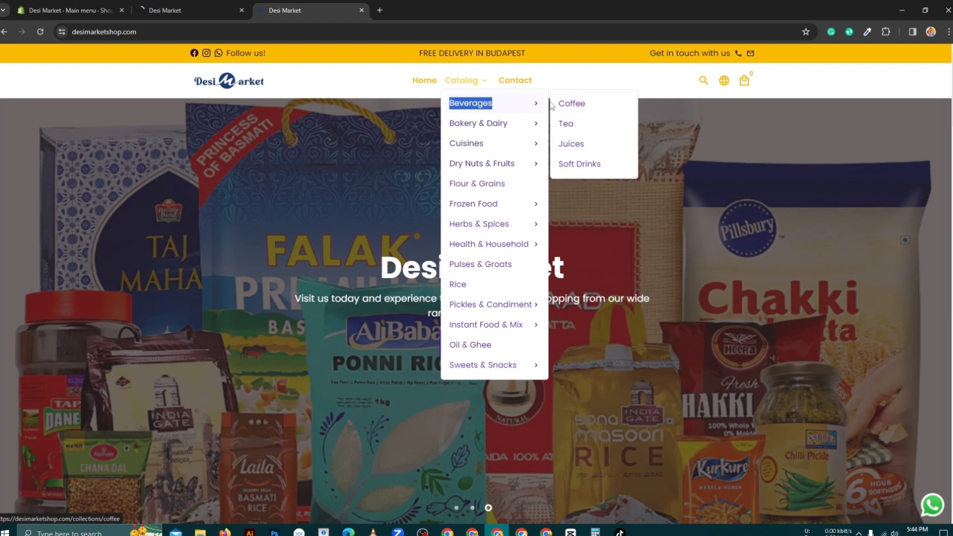
drag(552, 106, 558, 103)
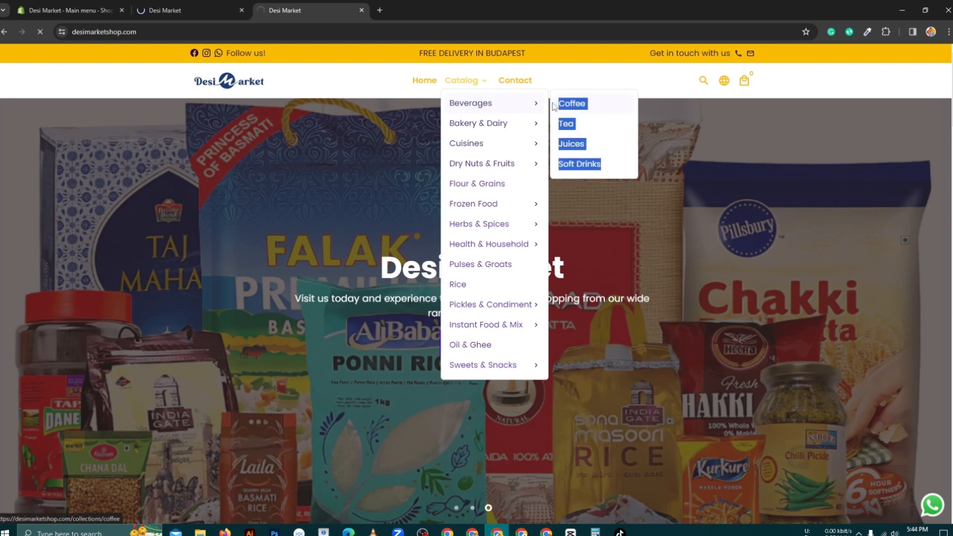
click(554, 106)
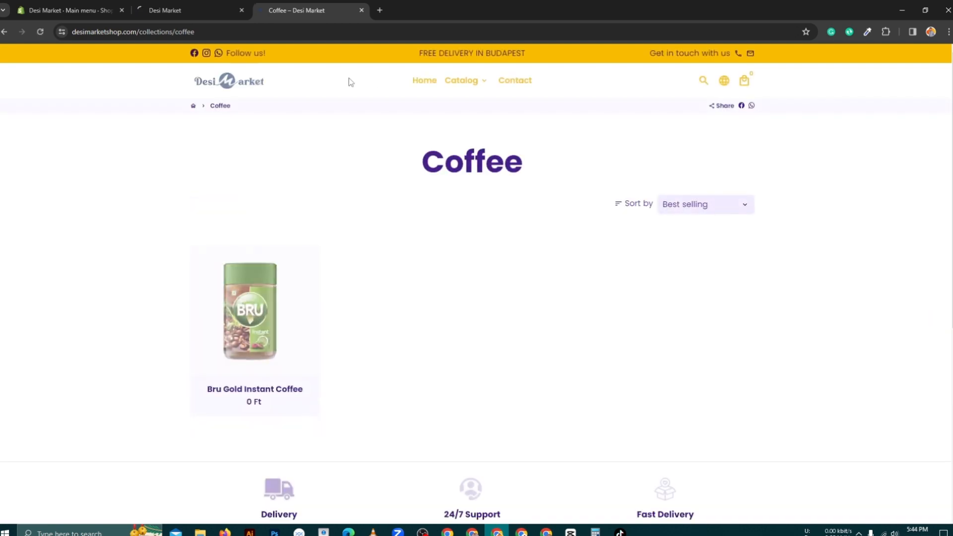
drag(424, 160, 539, 164)
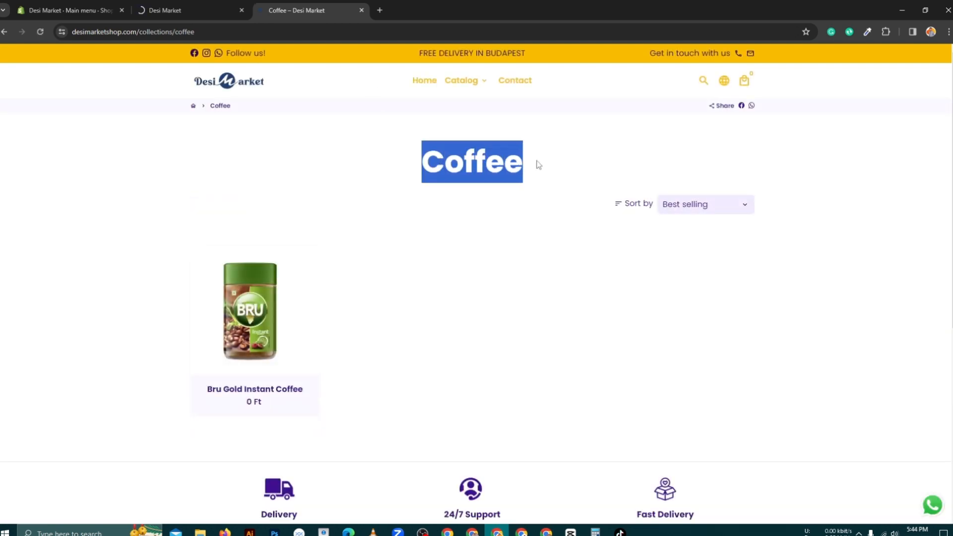
Create and save a manual collection titled Coffee in the Shopify admin, checking the name against the reference storefront's Beverages submenu
click(79, 11)
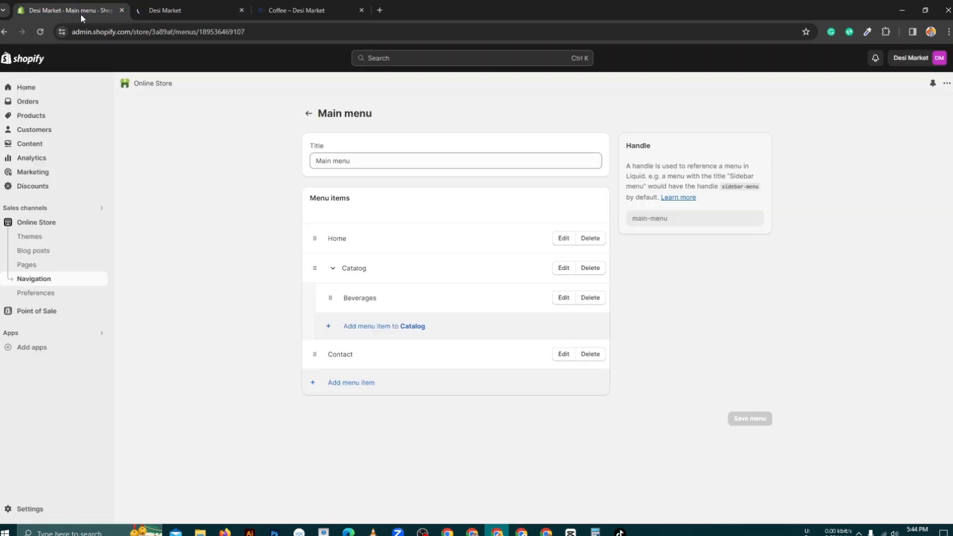
click(40, 116)
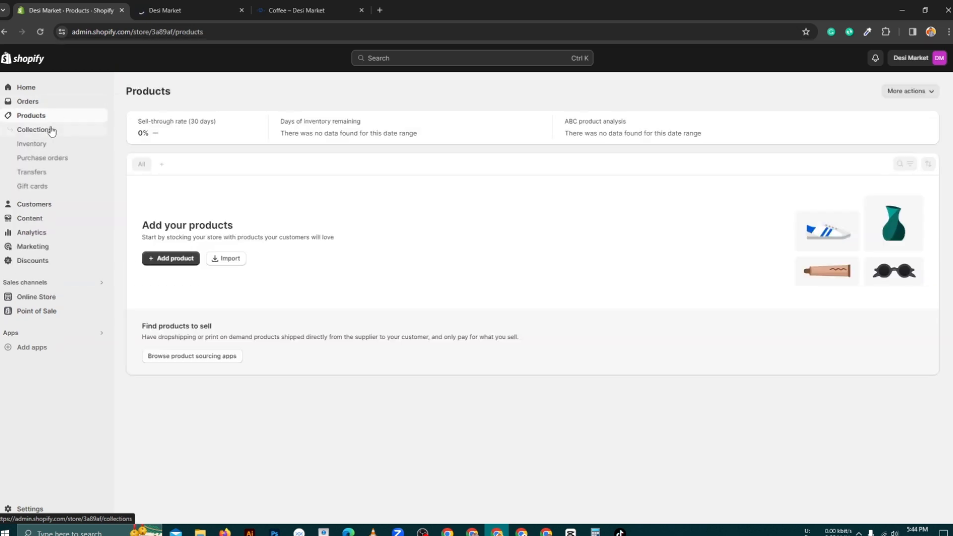
click(56, 132)
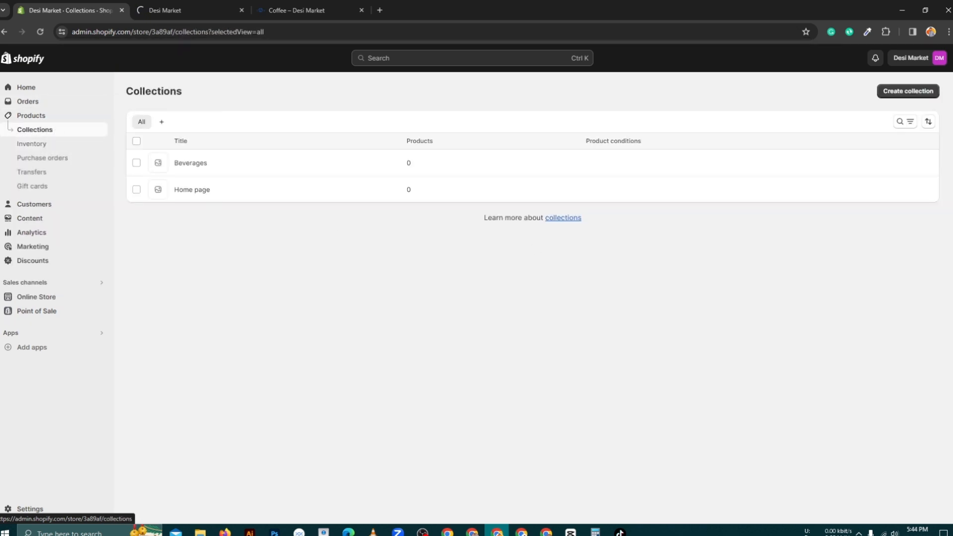
click(904, 92)
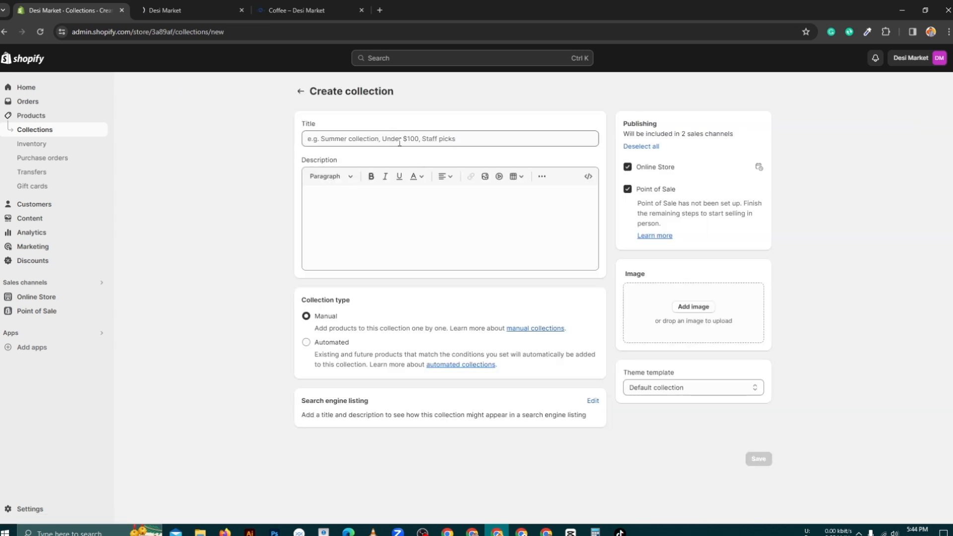
click(399, 138)
text(Coffee)
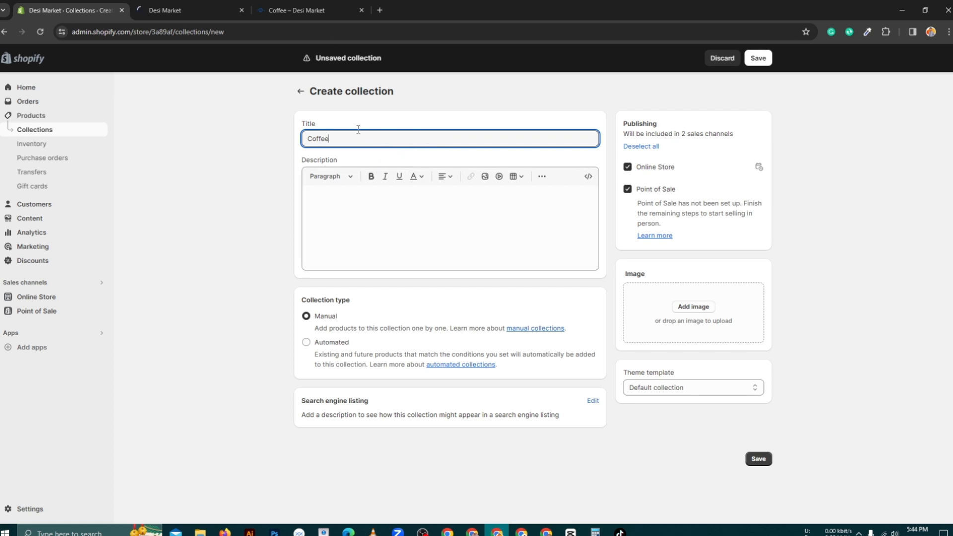
click(296, 10)
mouse_move(466, 80)
mouse_move(510, 104)
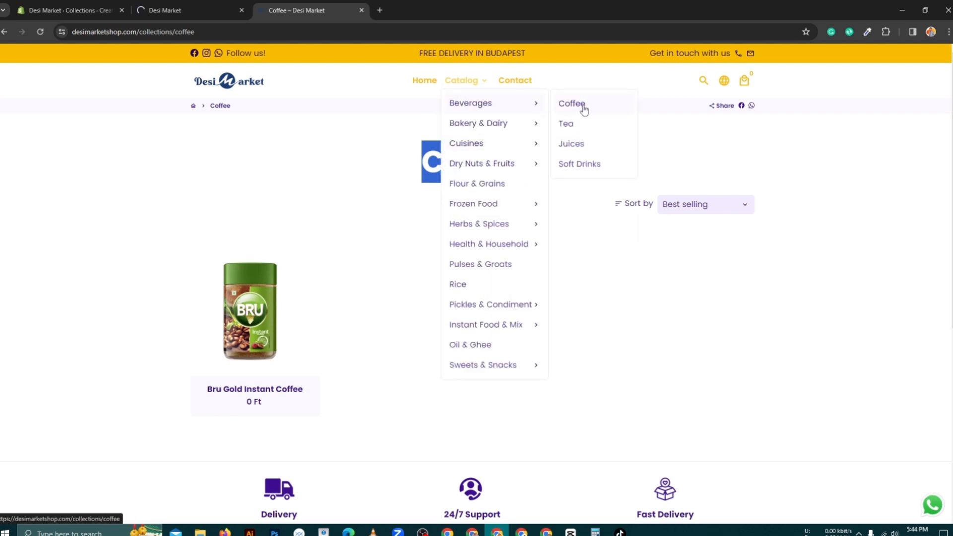
click(73, 9)
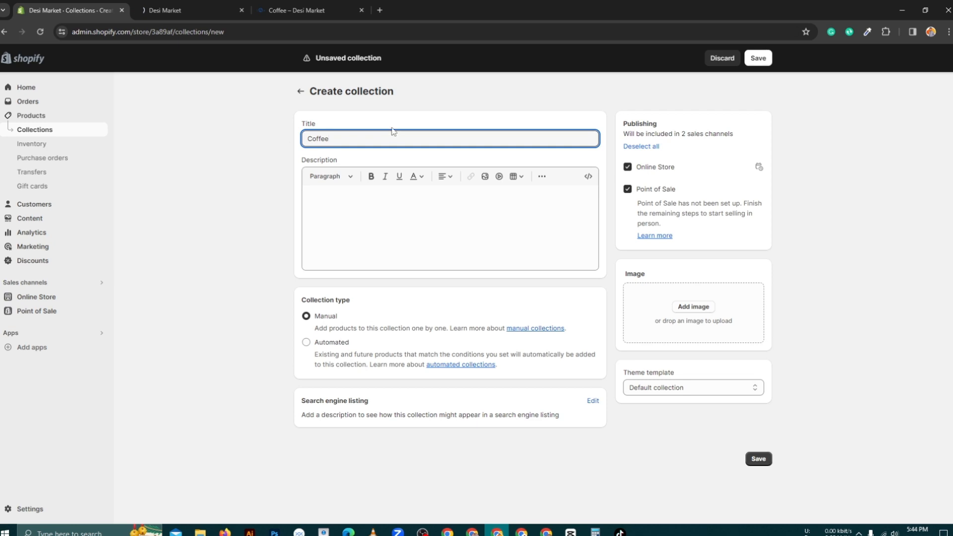
click(760, 62)
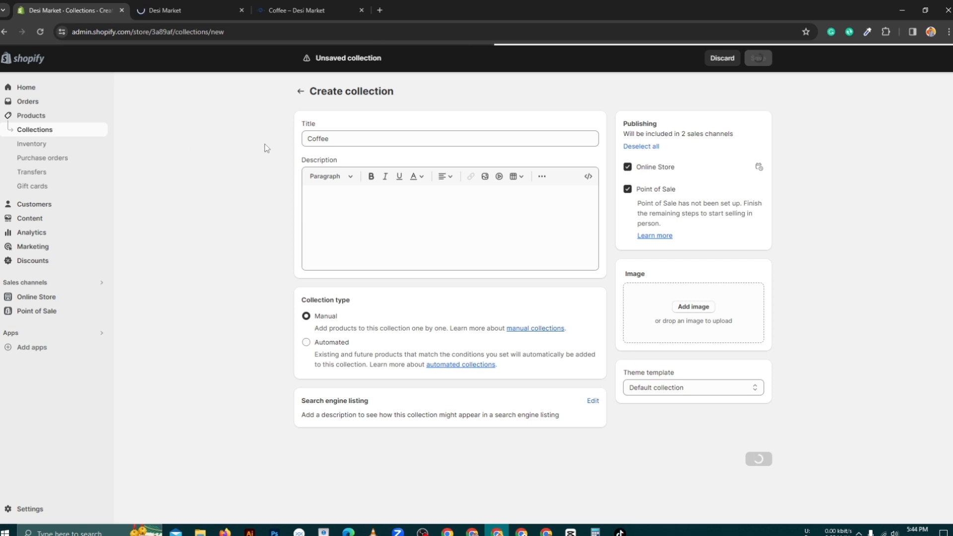
Open the online store's Main menu for editing and compare it with the reference storefront's Catalog dropdown
click(46, 299)
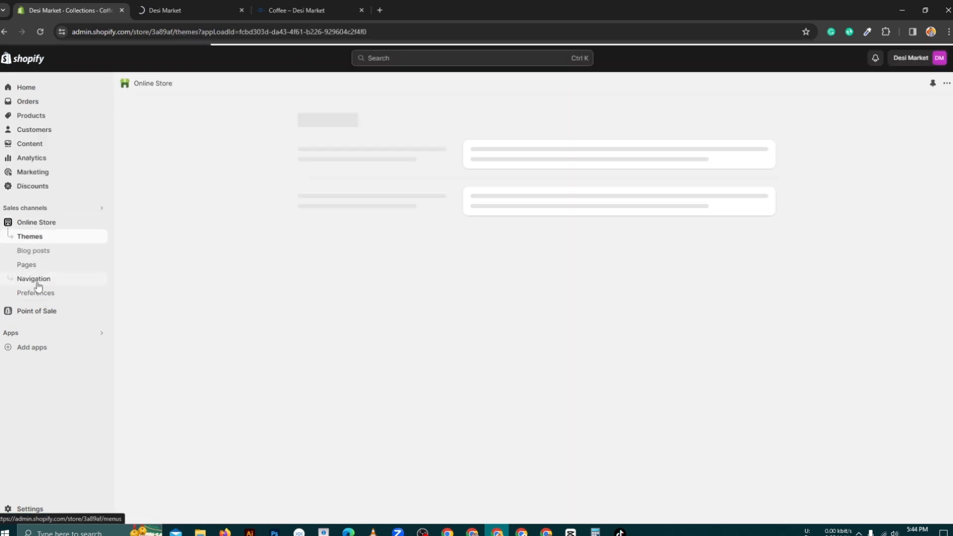
click(31, 280)
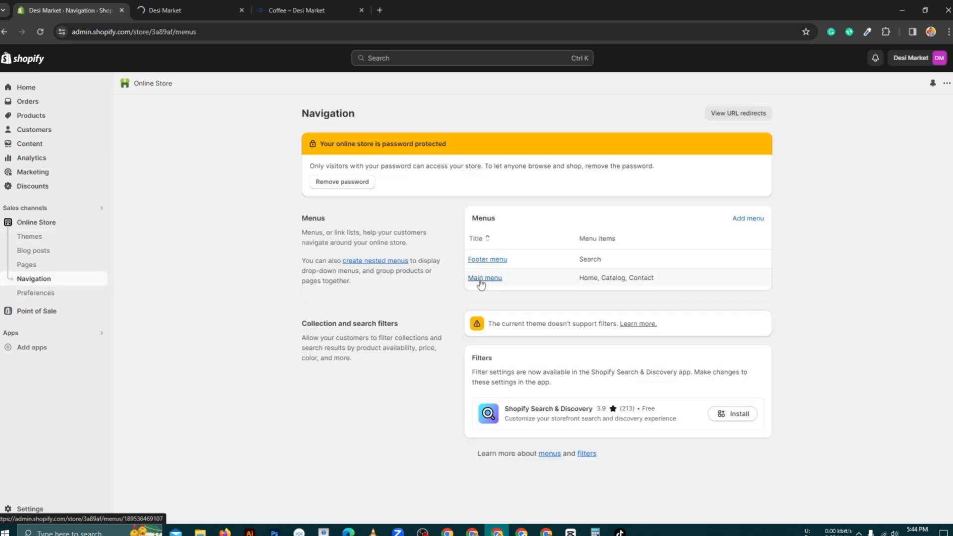
click(480, 280)
click(294, 9)
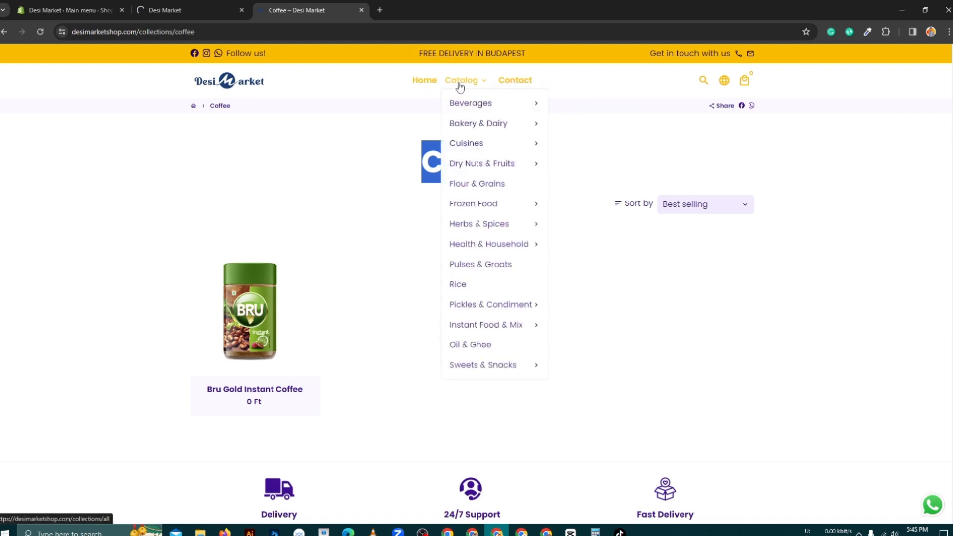
click(75, 5)
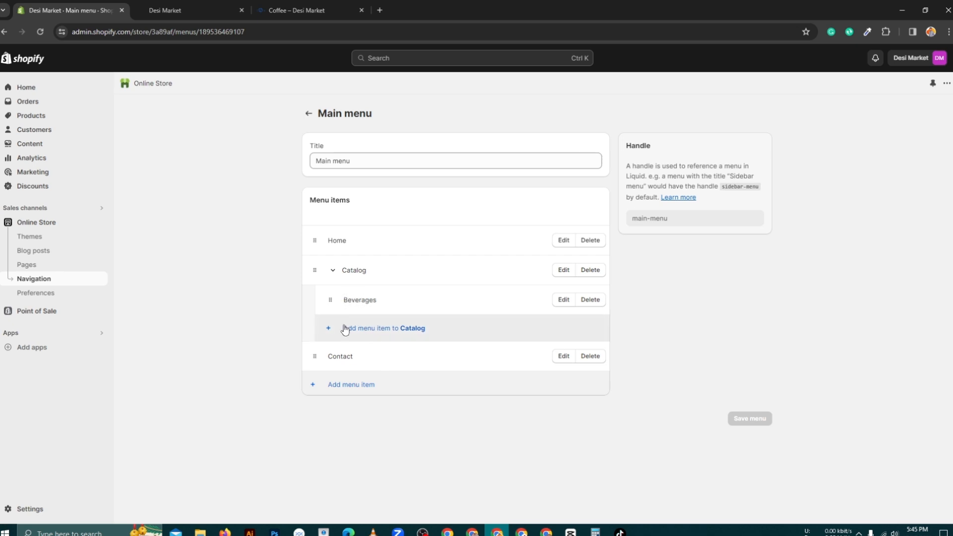
Add a menu item named Coffee under Catalog, linked to the Coffee collection
click(374, 335)
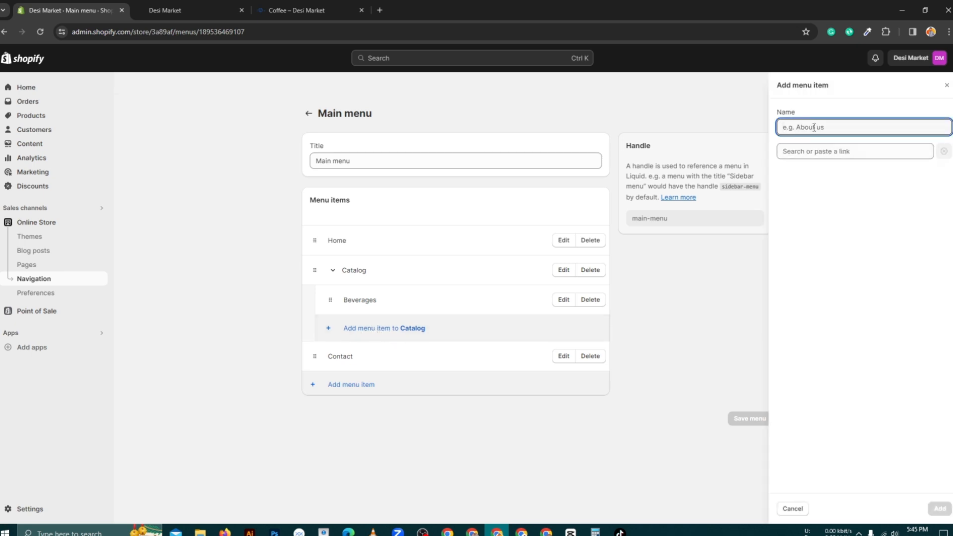
text(Coffee)
click(811, 151)
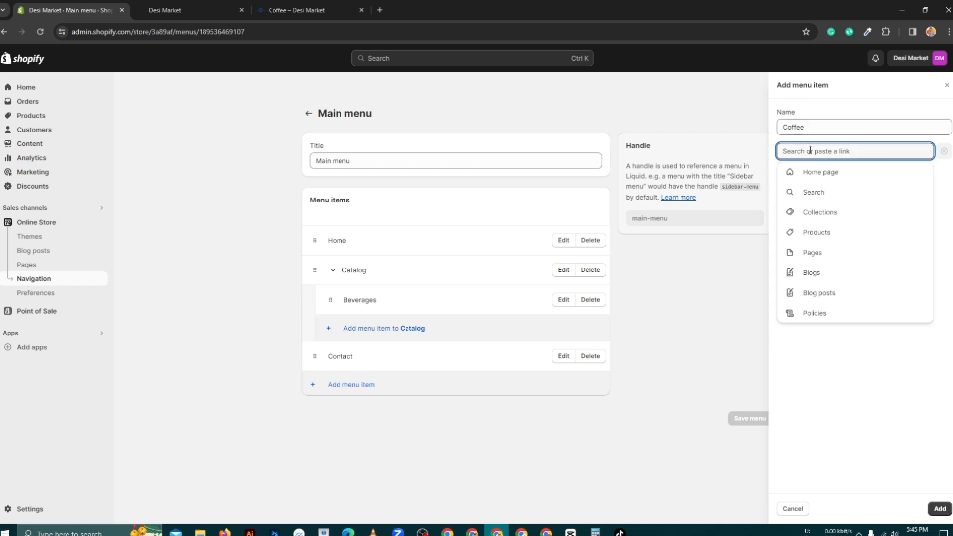
click(828, 212)
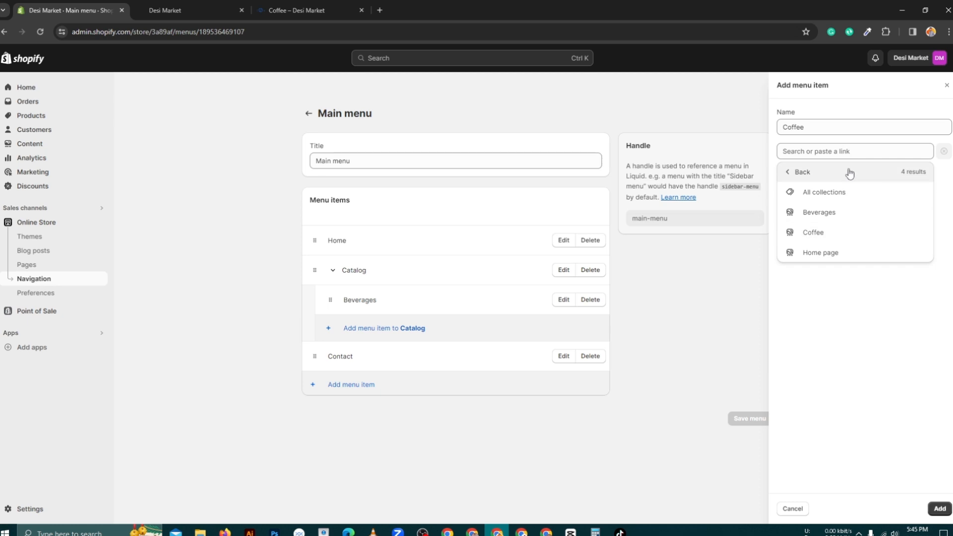
click(850, 234)
click(940, 509)
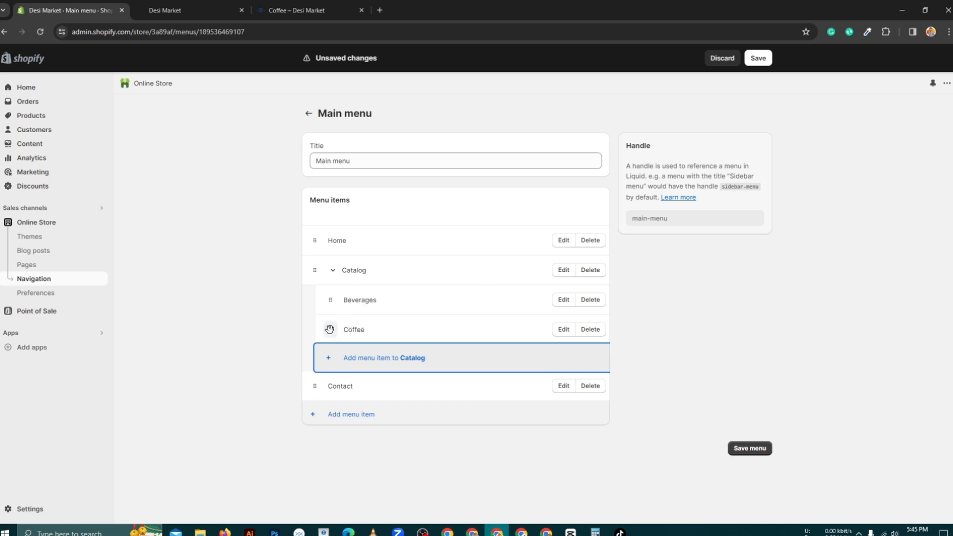
Nest the Coffee menu item under Beverages and save the Main menu
drag(330, 329, 359, 329)
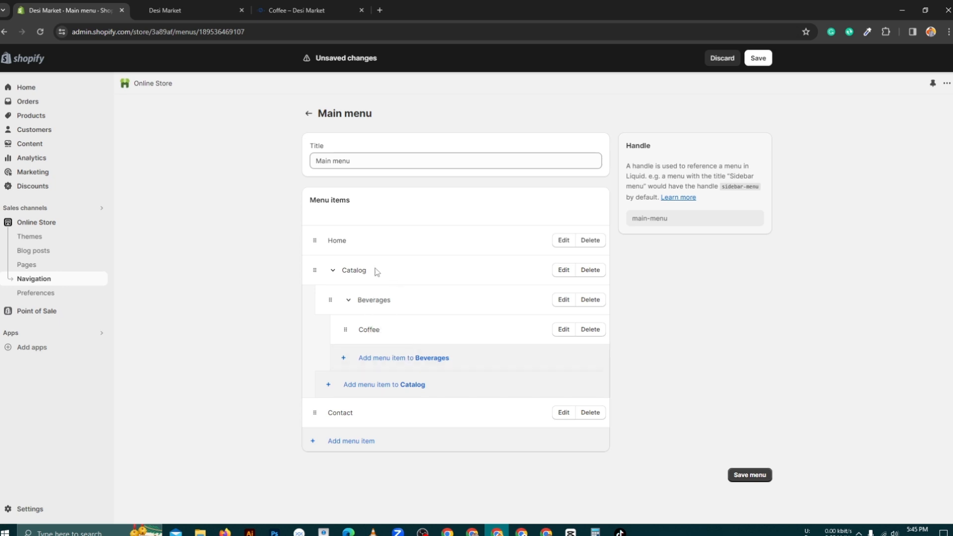
click(749, 476)
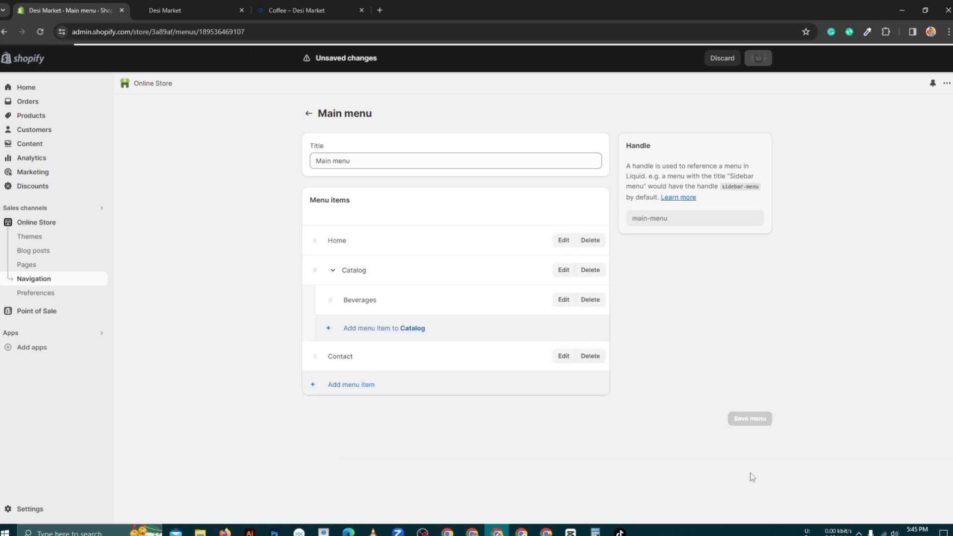
Reload the storefront and check its Catalog dropdown against the reference storefront's Beverages submenu and the saved Main menu
click(200, 8)
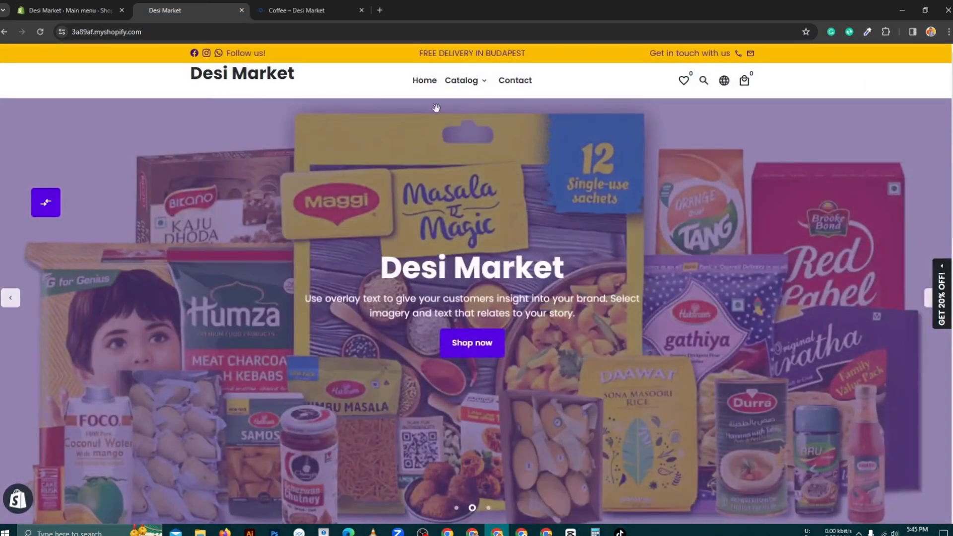
mouse_move(482, 87)
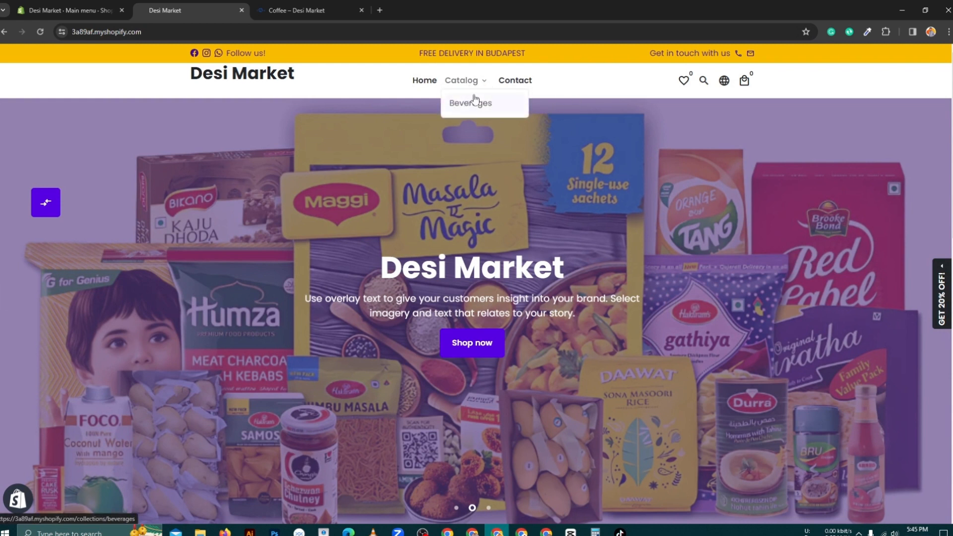
click(40, 34)
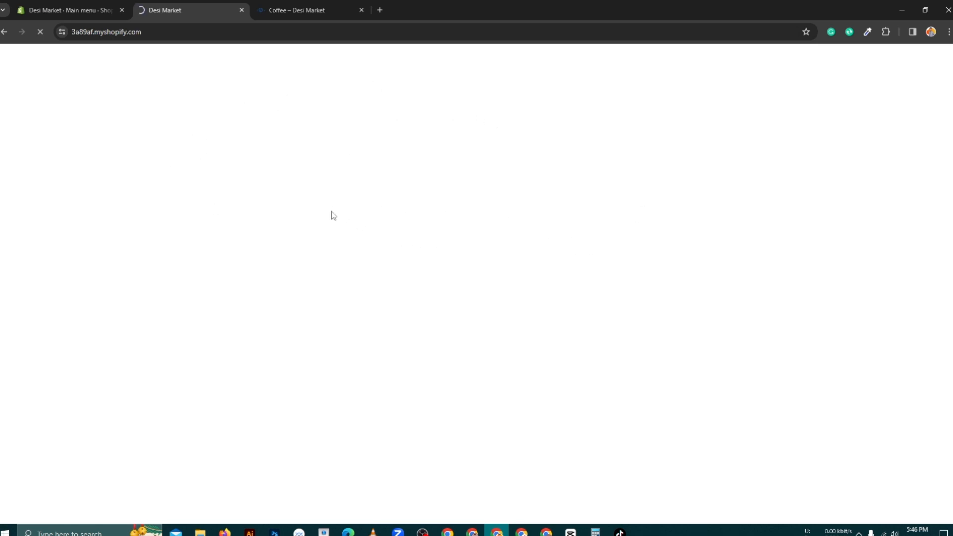
click(308, 6)
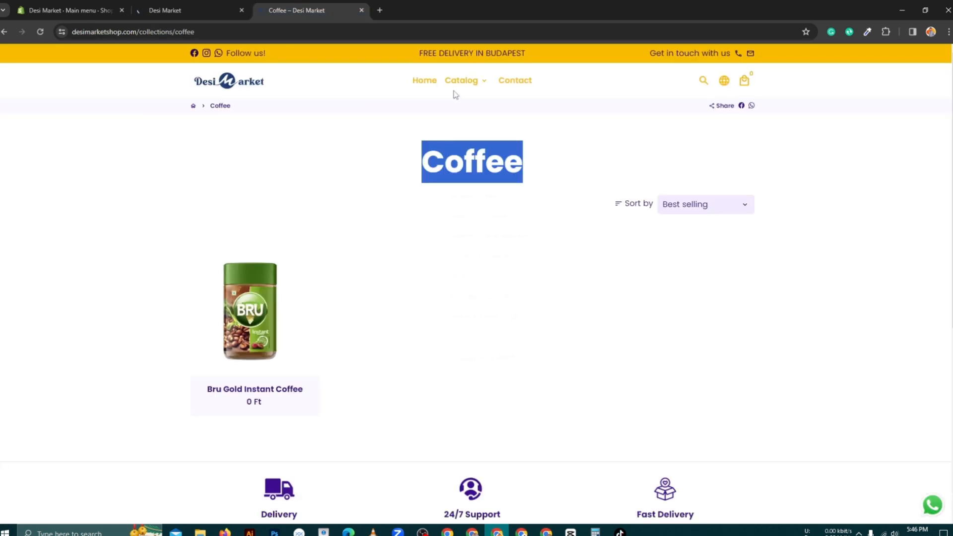
mouse_move(469, 81)
mouse_move(478, 107)
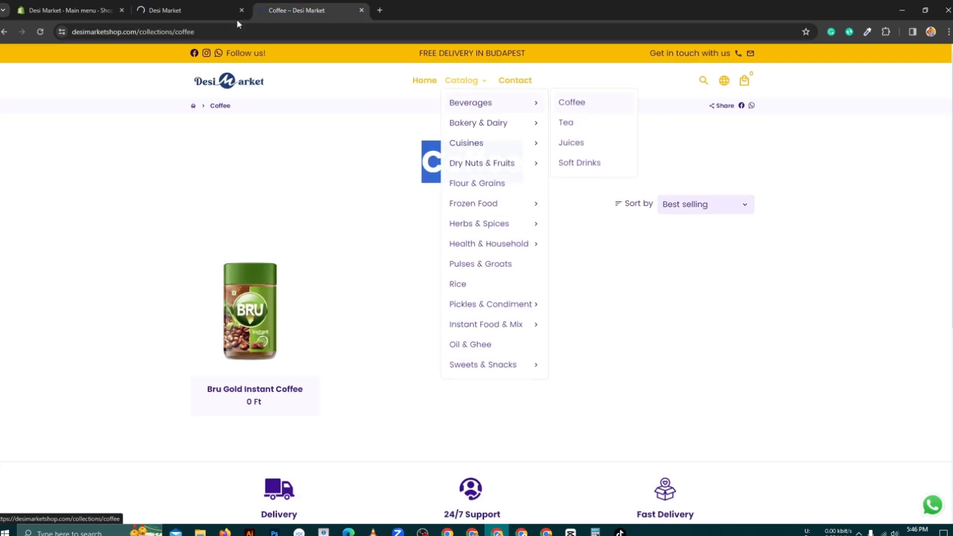
click(139, 7)
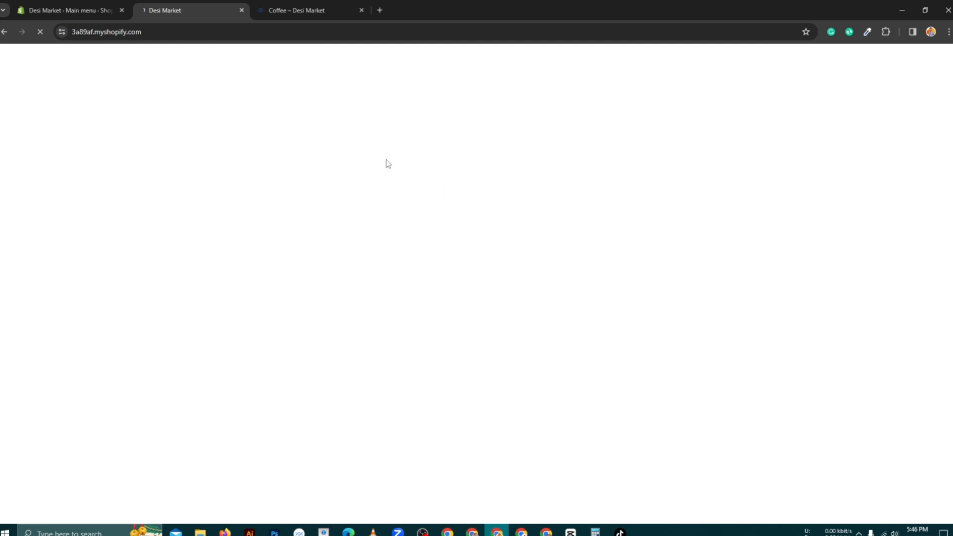
click(63, 10)
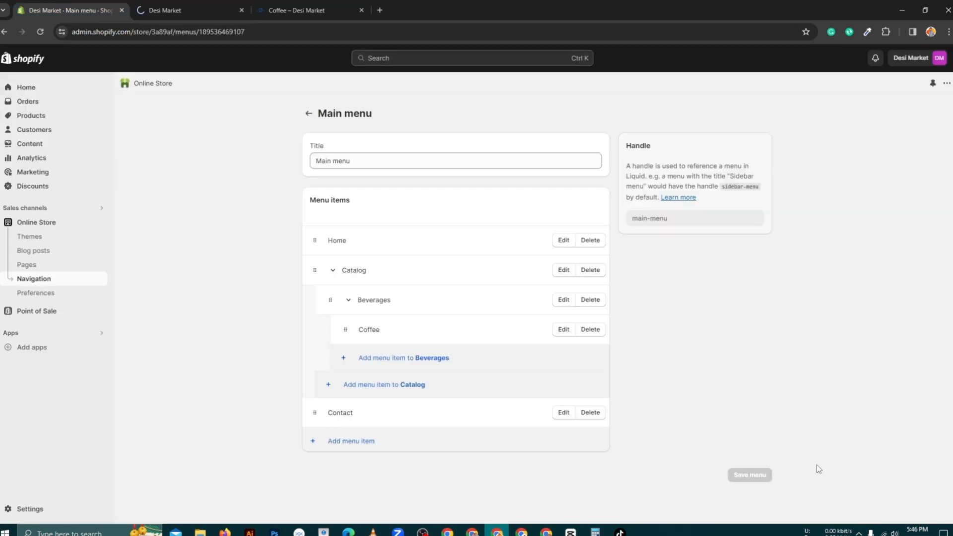
click(204, 5)
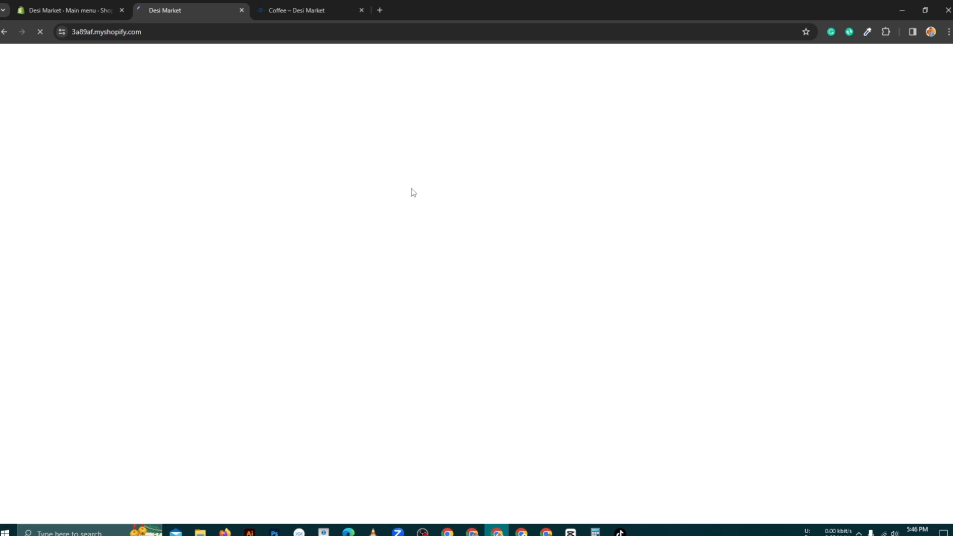
click(90, 6)
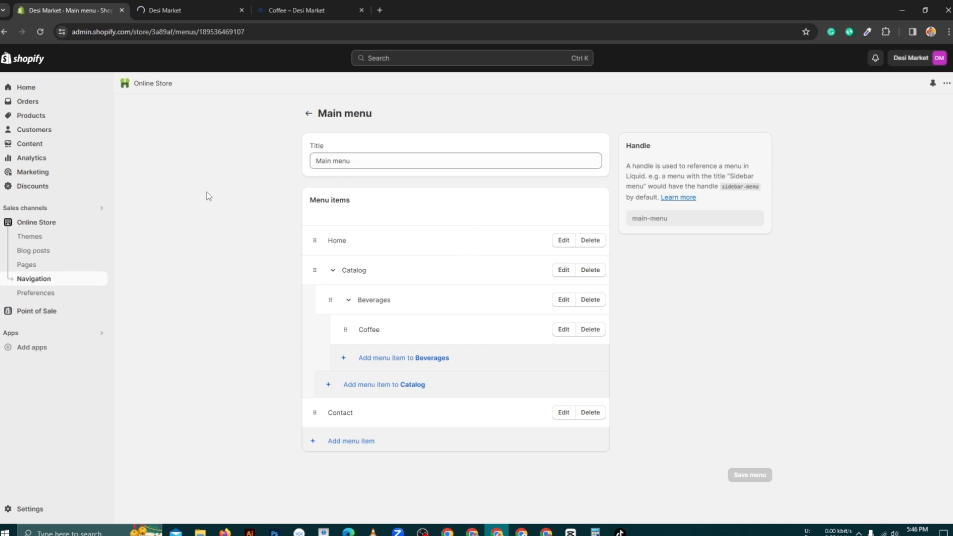
Review the Collections list in the Shopify admin and reopen the online store's Main menu
click(37, 119)
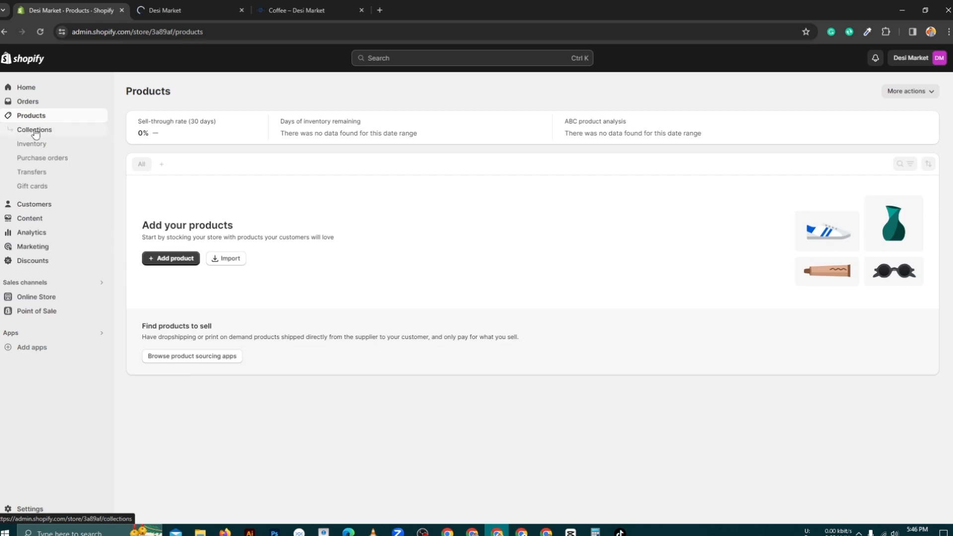
click(35, 131)
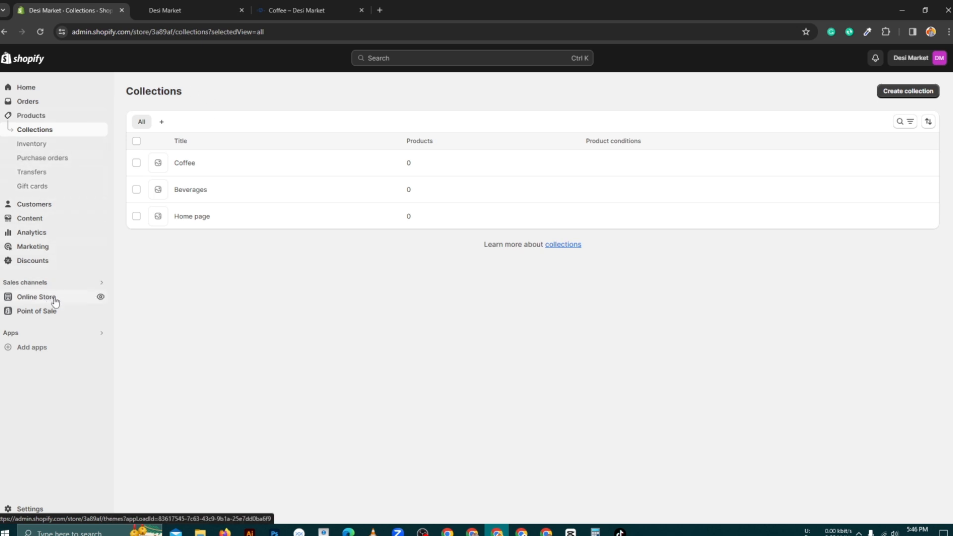
click(35, 300)
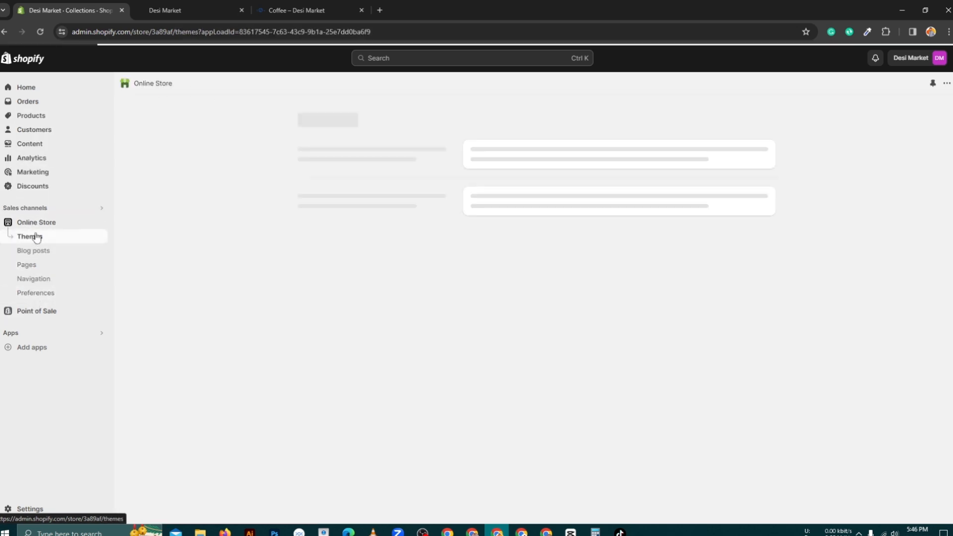
click(34, 279)
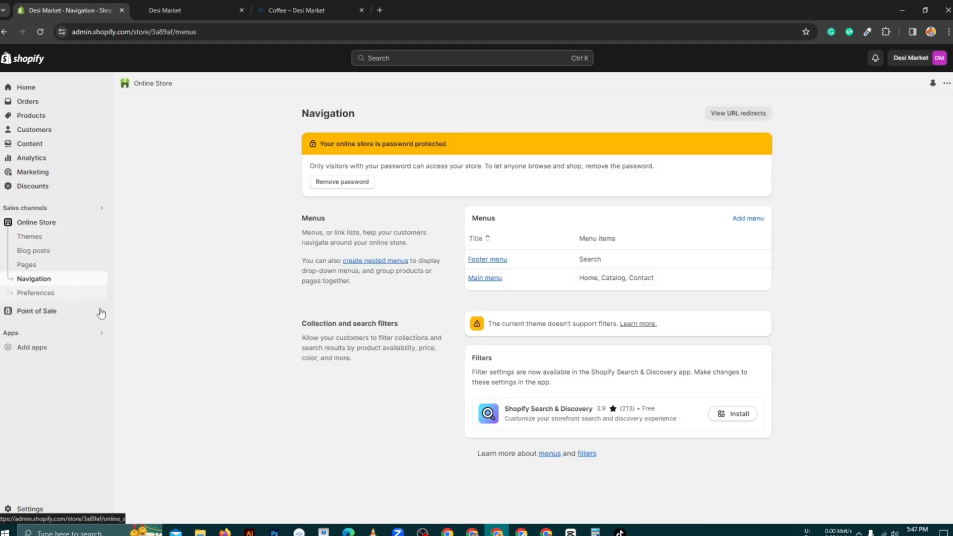
click(485, 279)
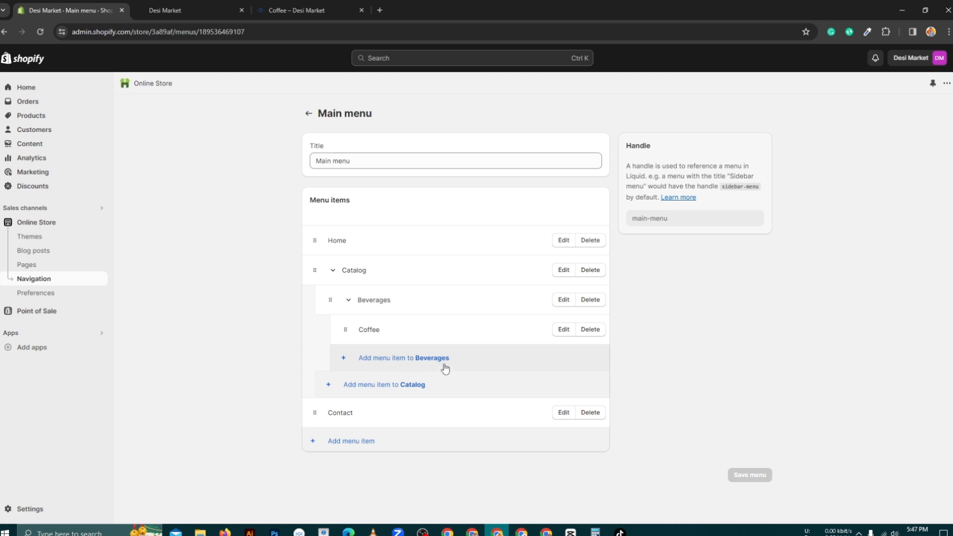
Check the Coffee entry under Catalog > Beverages on the storefront and compare it with the reference storefront's submenu
click(165, 10)
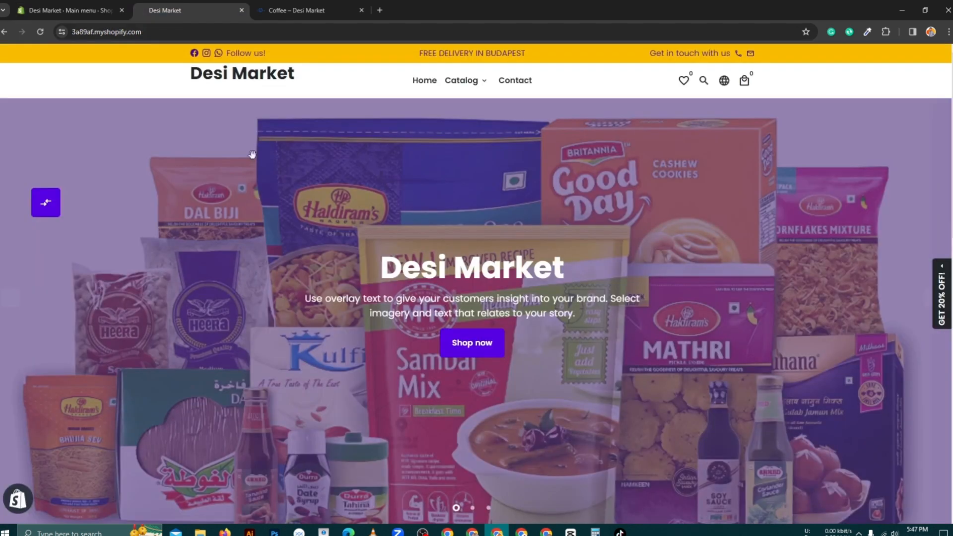
mouse_move(475, 87)
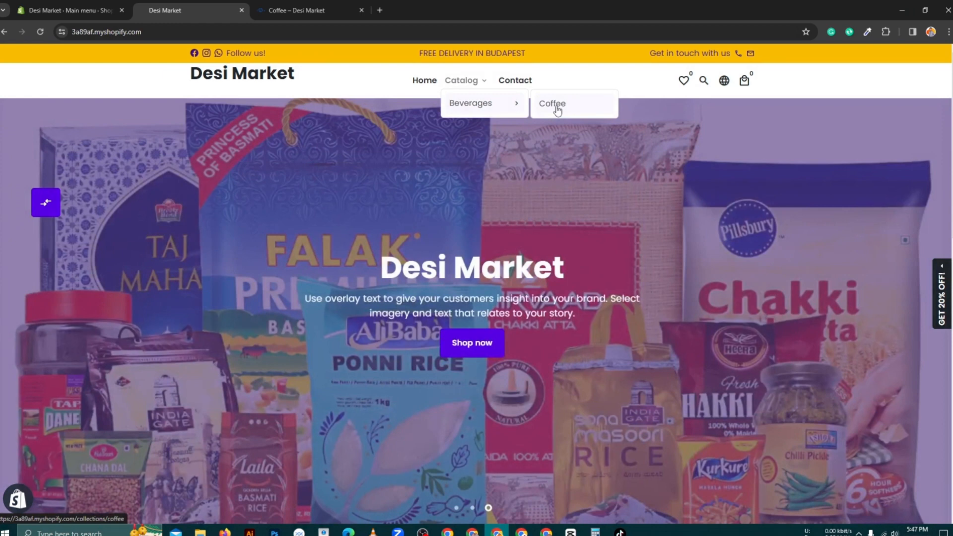
click(558, 105)
mouse_move(457, 86)
mouse_move(483, 103)
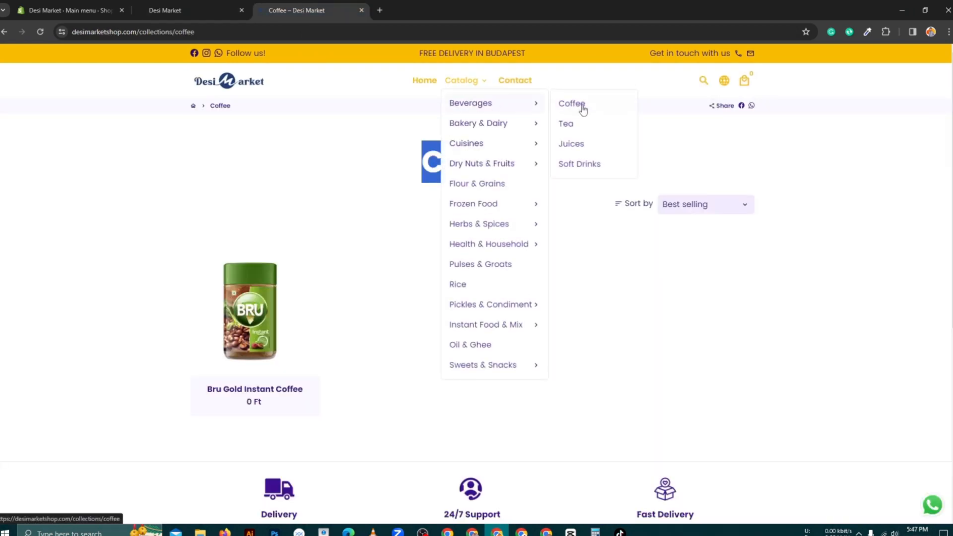
Start a new product in the Shopify admin, ready for its title to be entered
click(65, 10)
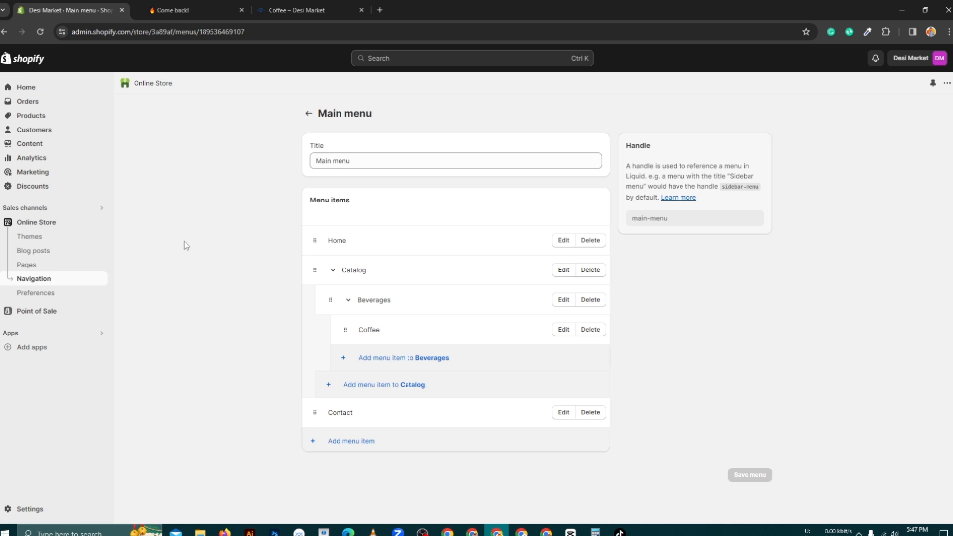
click(32, 117)
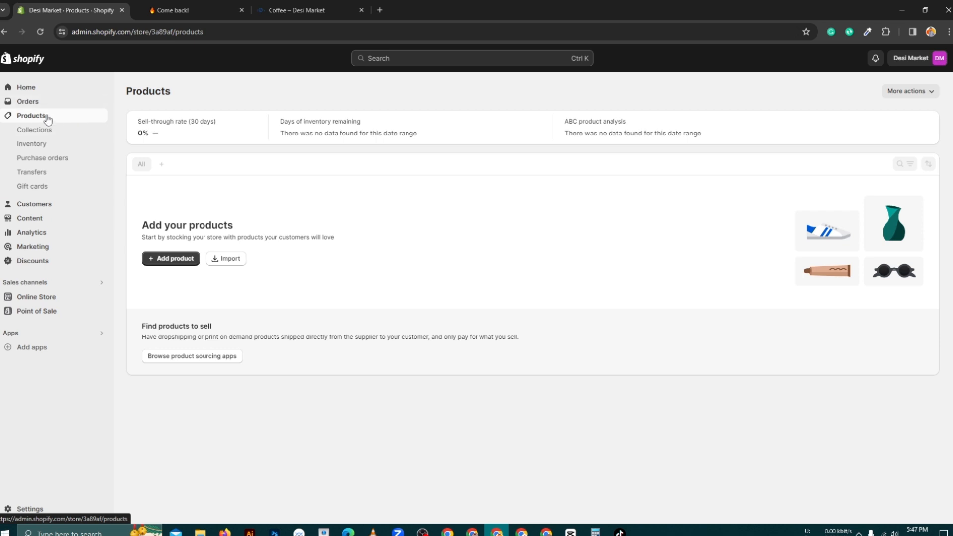
click(166, 261)
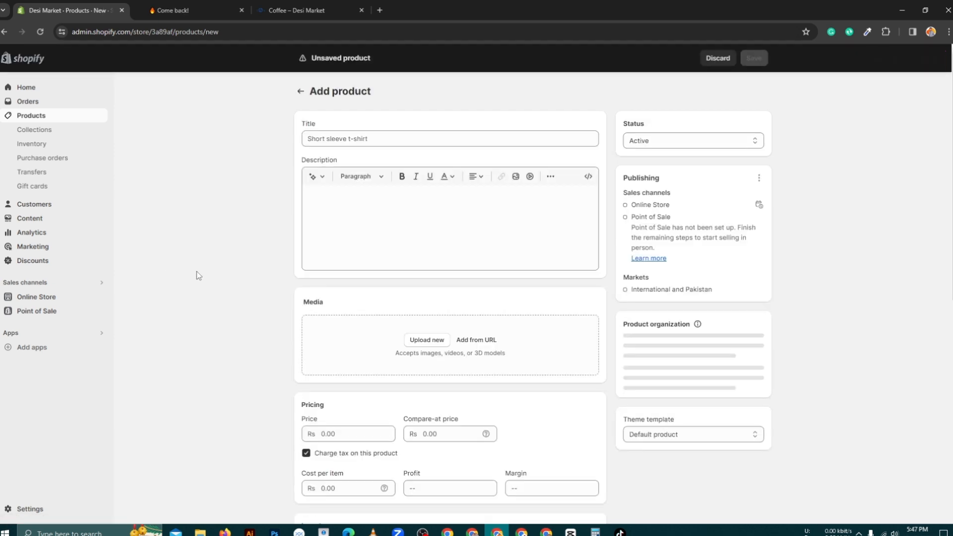
click(405, 139)
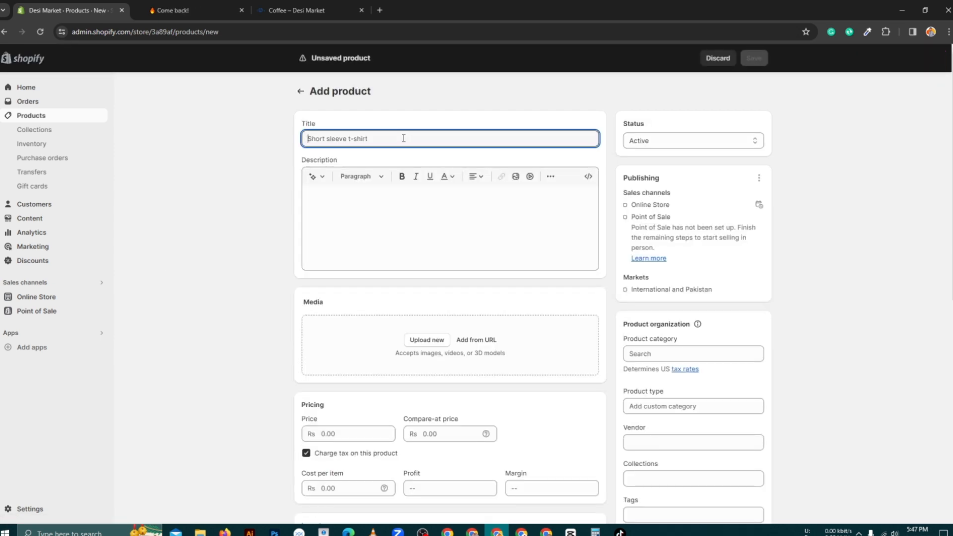
click(391, 225)
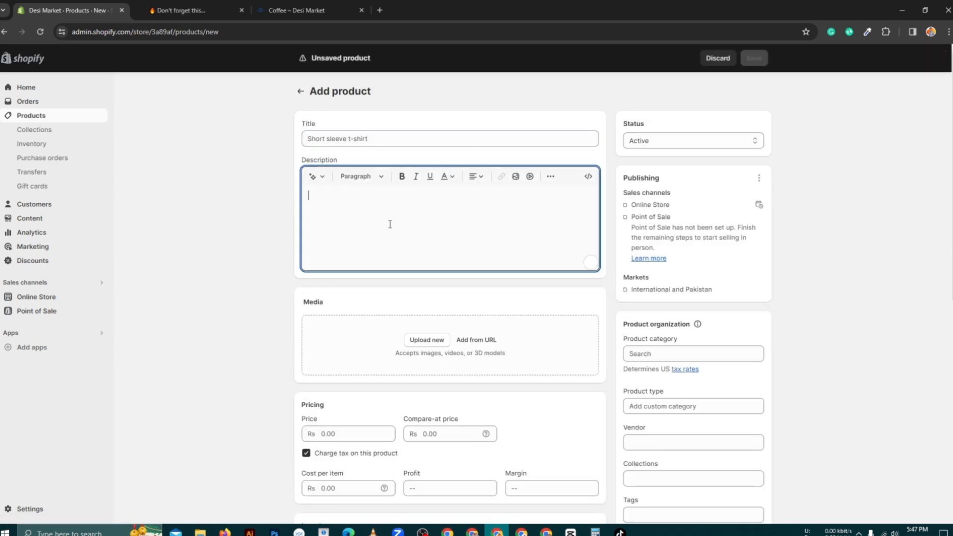
click(385, 139)
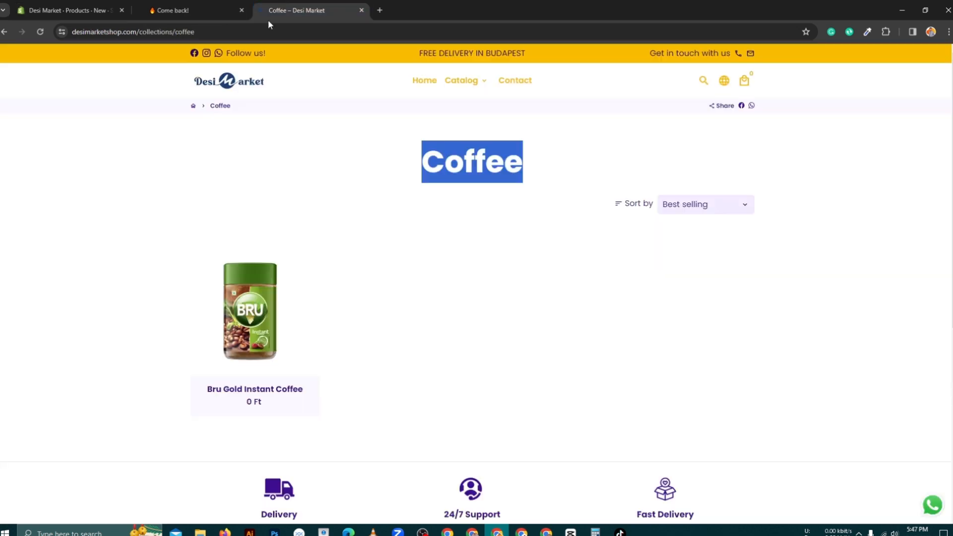
Title the new product Bru Gold Instant Coffee, copying the name from the product page on the reference storefront
click(293, 10)
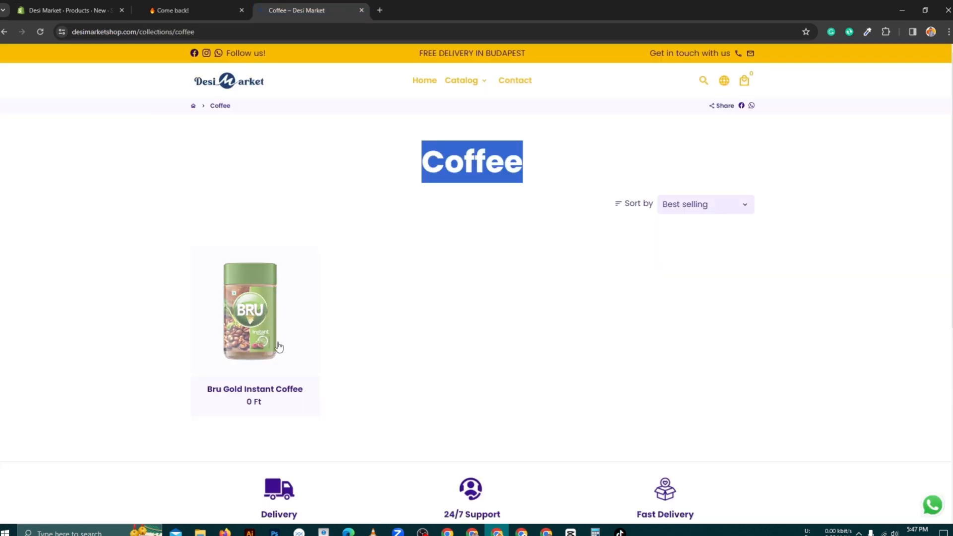
click(239, 368)
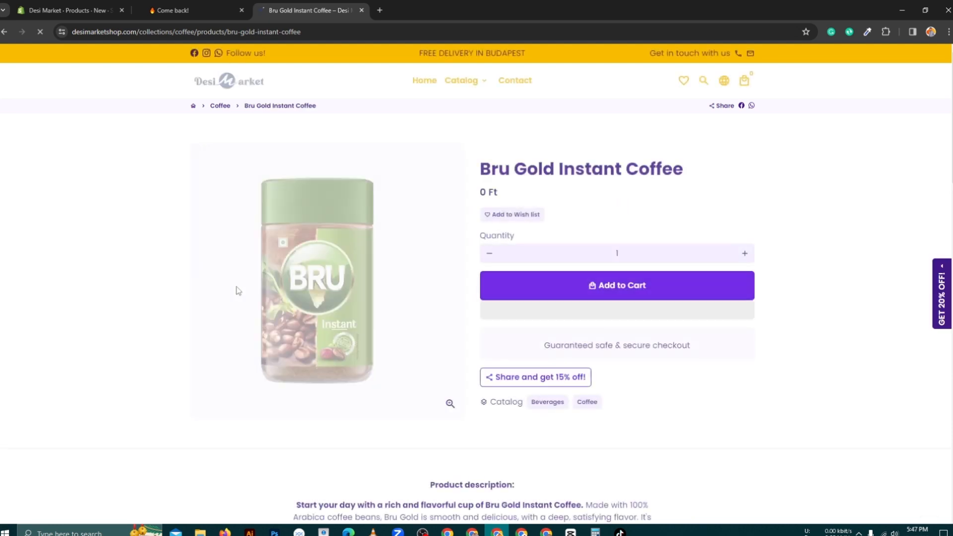
drag(483, 164, 685, 177)
key(ctrl+c)
click(96, 10)
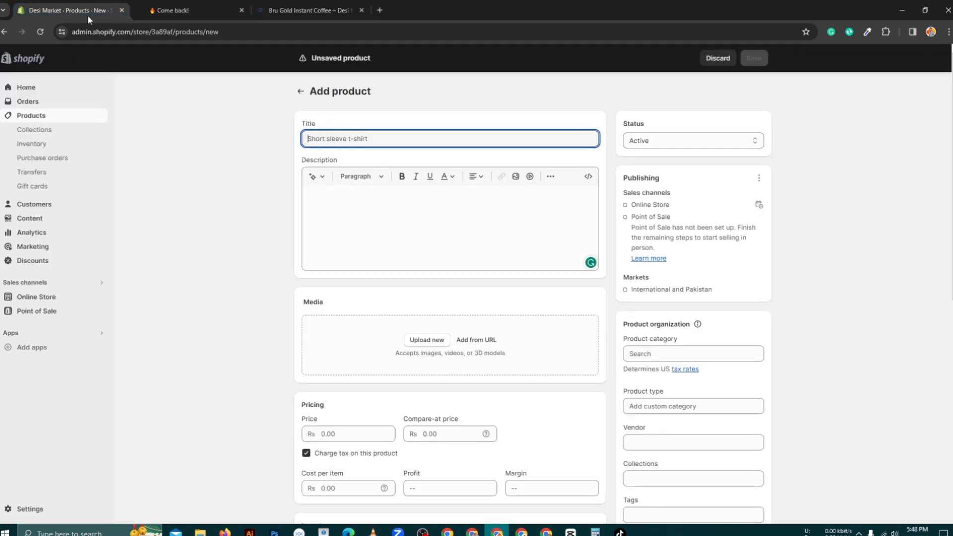
key(ctrl+v)
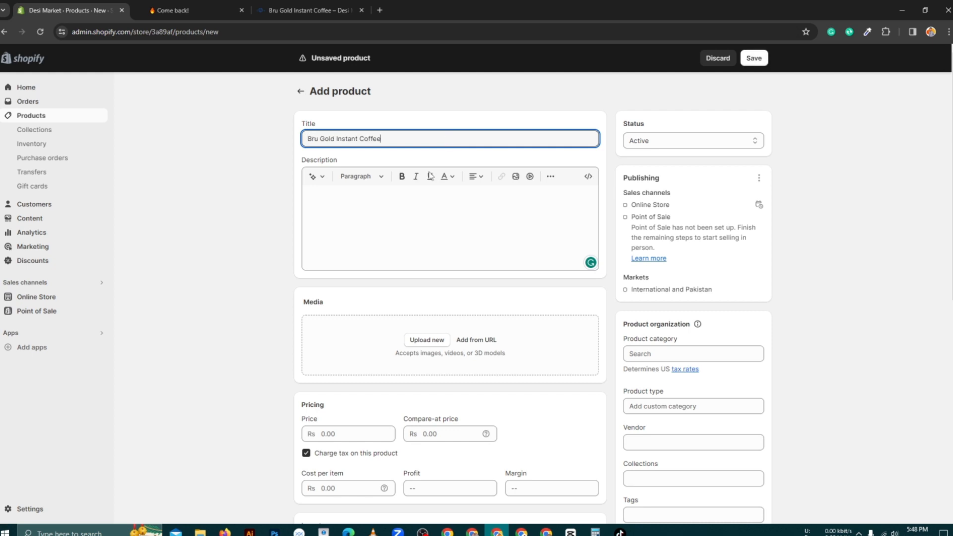
Copy the full product description, including the additional benefits, from the reference product page into the new product's description
click(411, 225)
click(292, 4)
scroll(461, 288, down, 5)
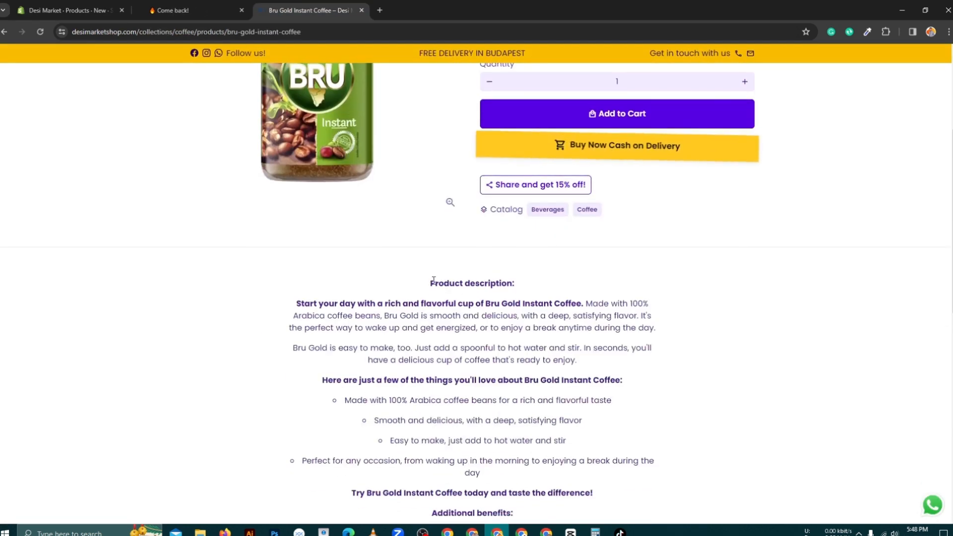
drag(430, 283, 544, 403)
key(ctrl+c)
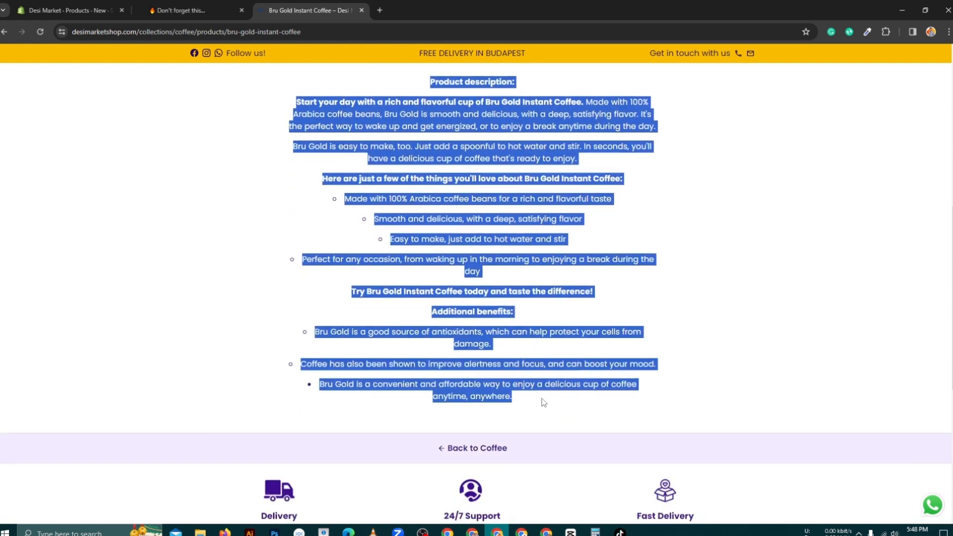
click(50, 4)
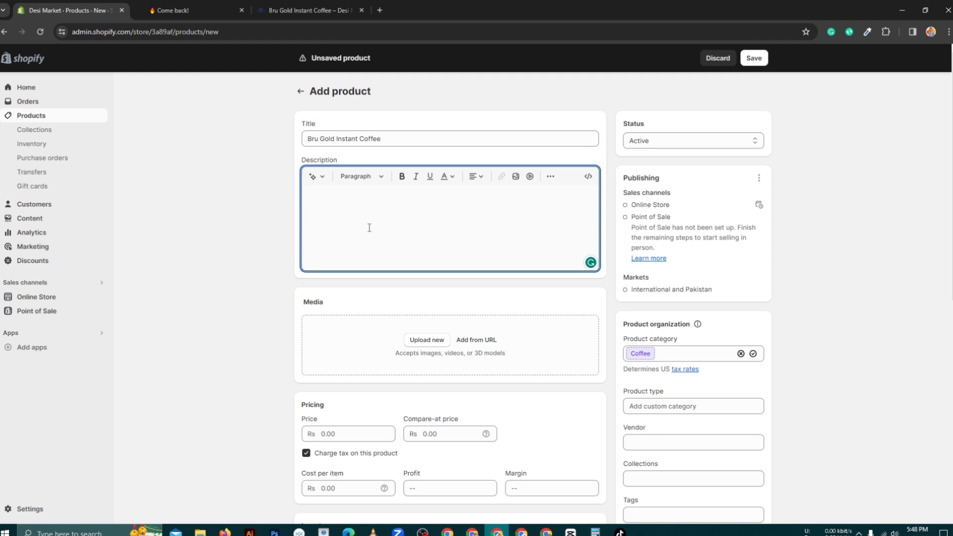
key(ctrl+v)
Apply the writing suggestions in the description: remove the comma after "energized" and capitalize "Description" in the heading
scroll(377, 228, up, 1)
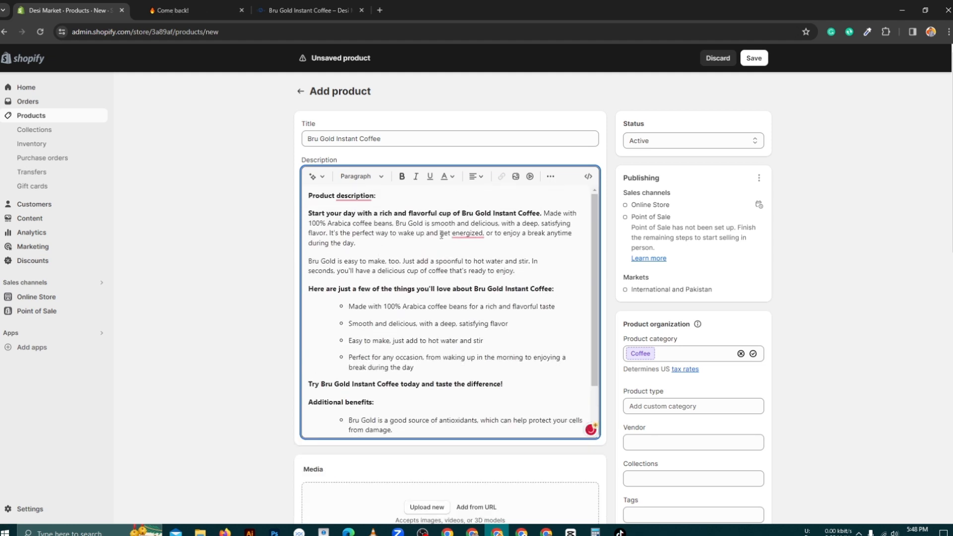
mouse_move(468, 243)
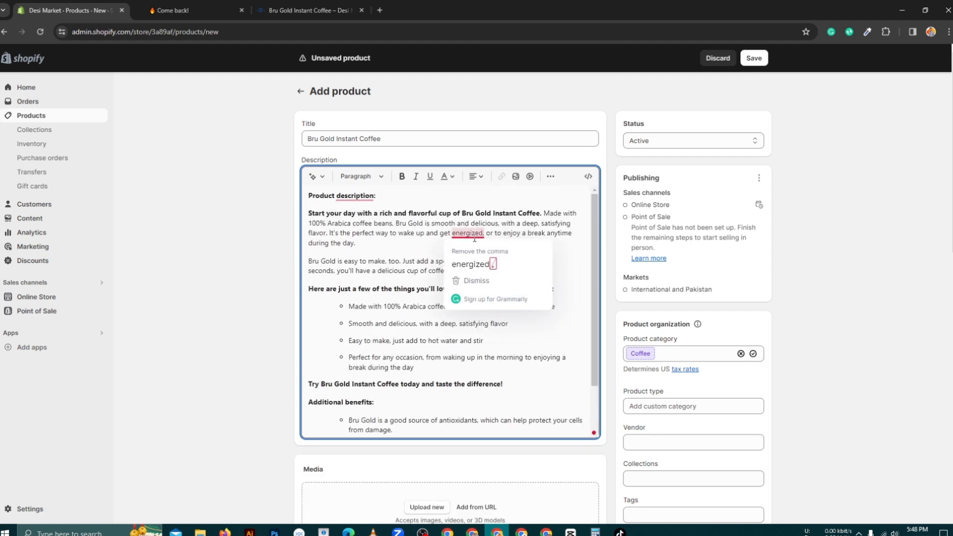
click(465, 262)
mouse_move(355, 196)
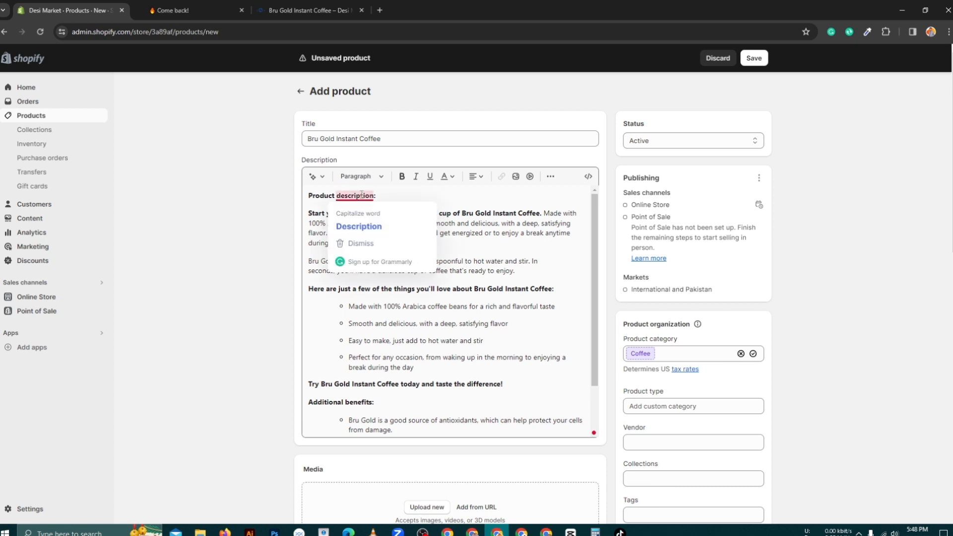
click(368, 223)
scroll(511, 252, down, 2)
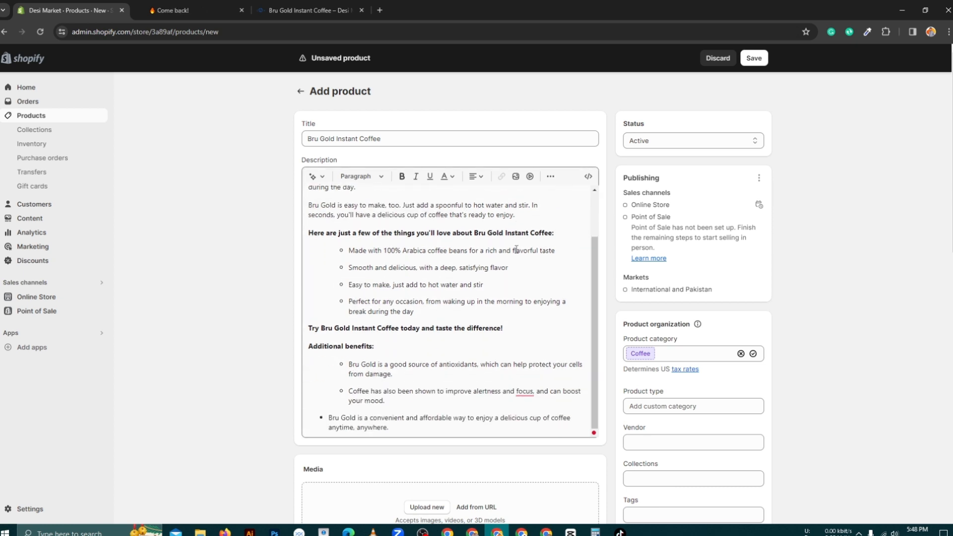
Check the product photo on the reference page, and upload image 23 from the Desi Market Web Images folder as the product's media
scroll(907, 276, down, 4)
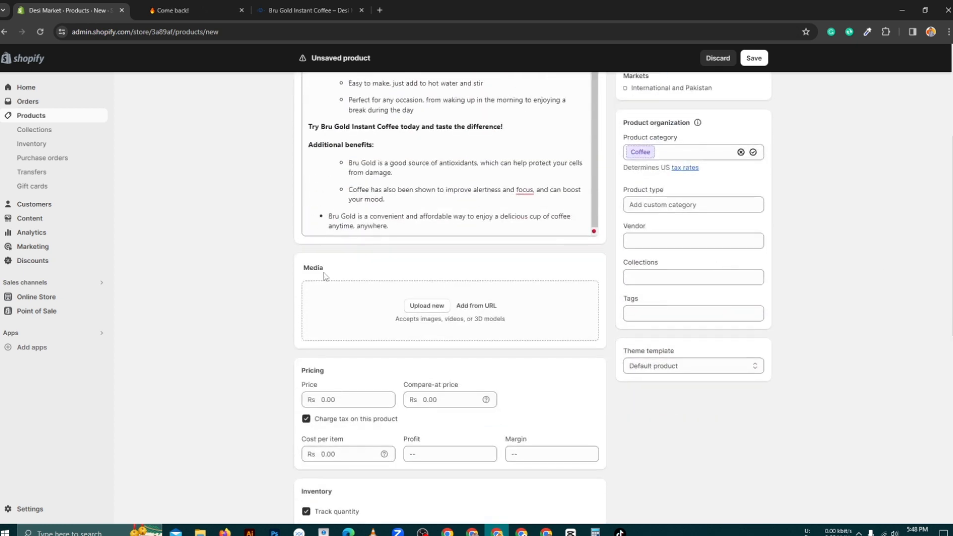
key(ctrl+Tab)
key(ctrl+Tab)
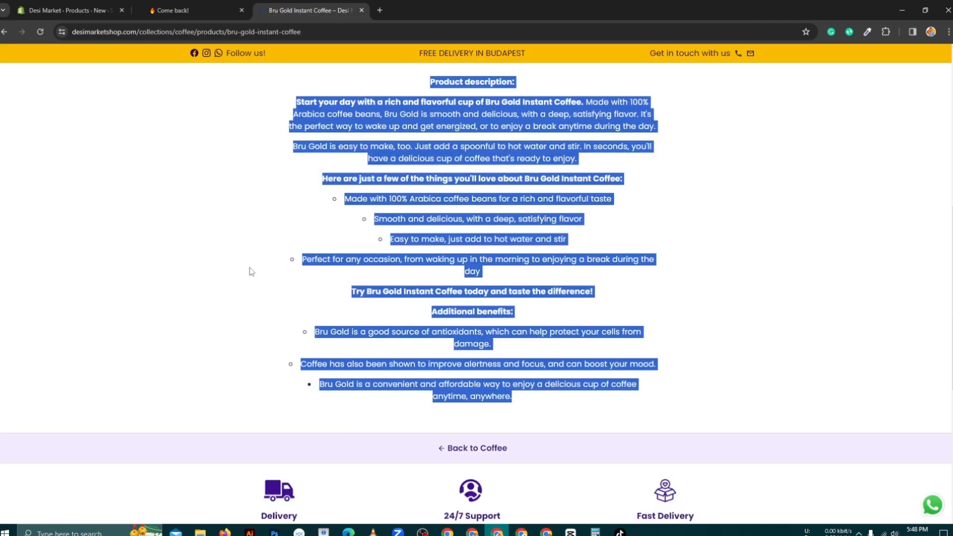
scroll(252, 272, up, 8)
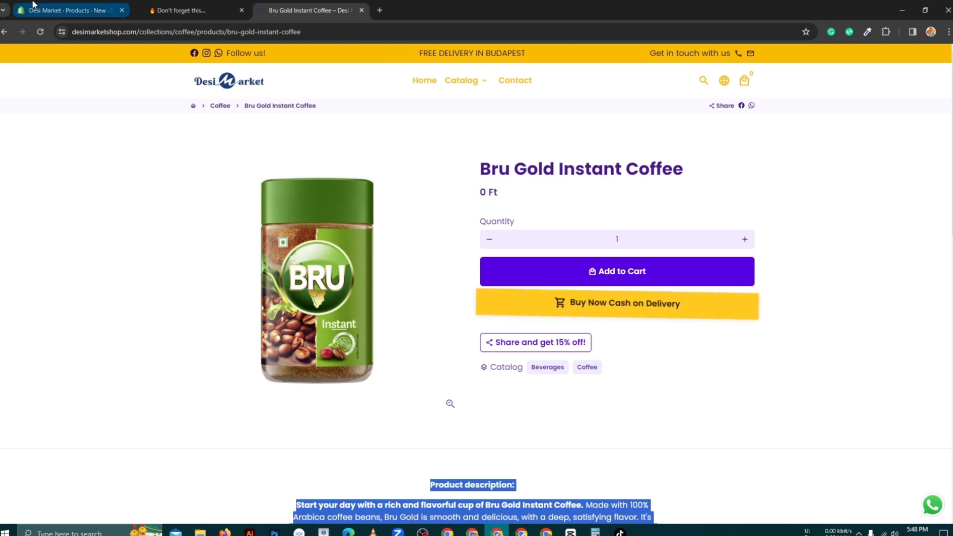
click(59, 10)
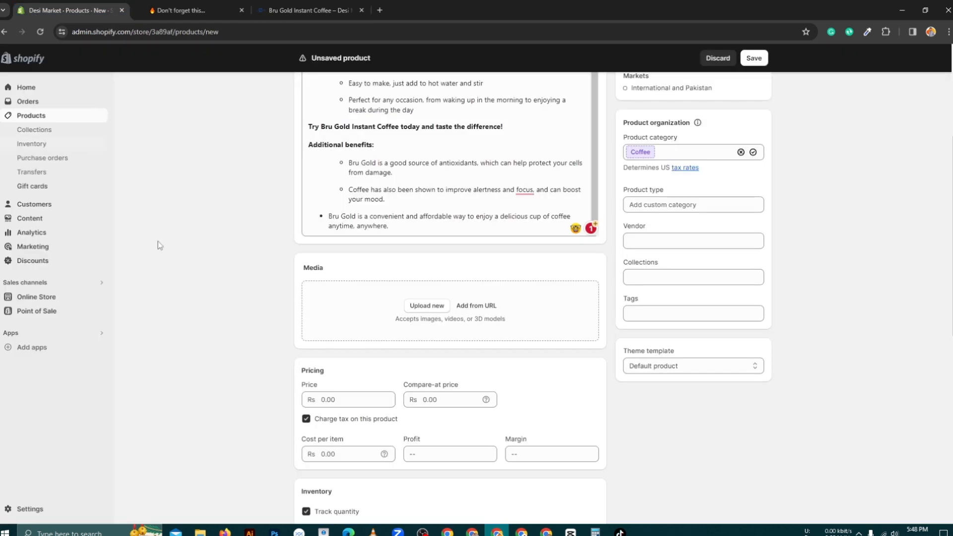
click(417, 305)
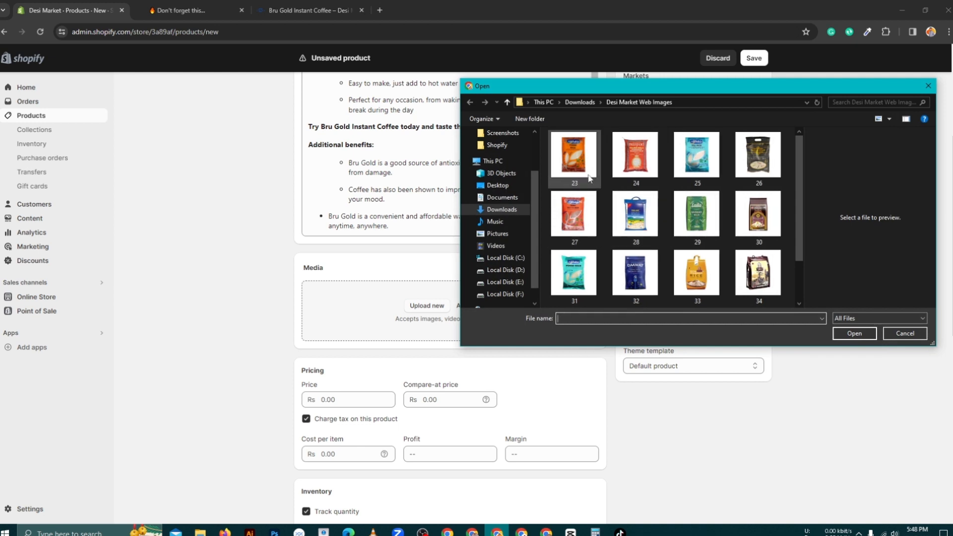
click(579, 158)
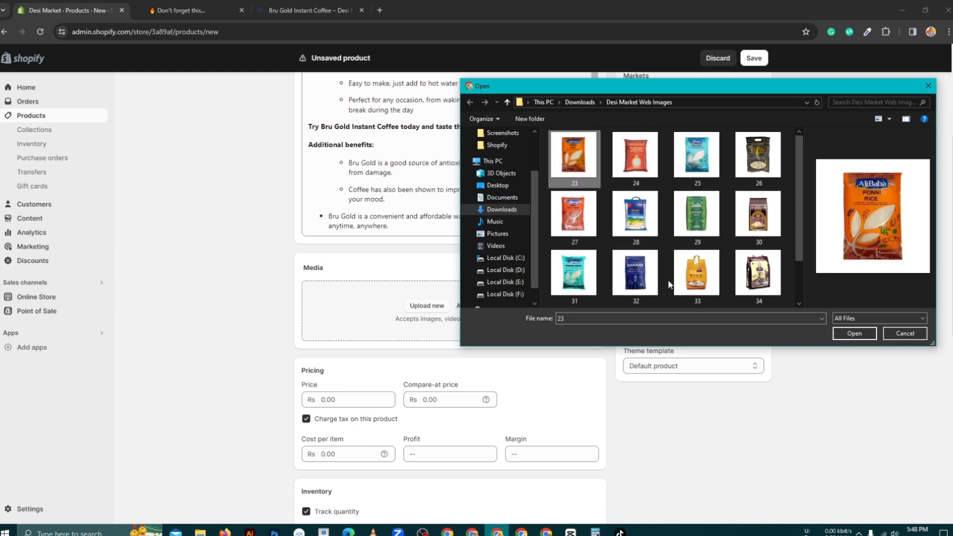
click(855, 333)
Turn off tax charging, quantity tracking and the physical product option for the coffee product
scroll(507, 352, down, 4)
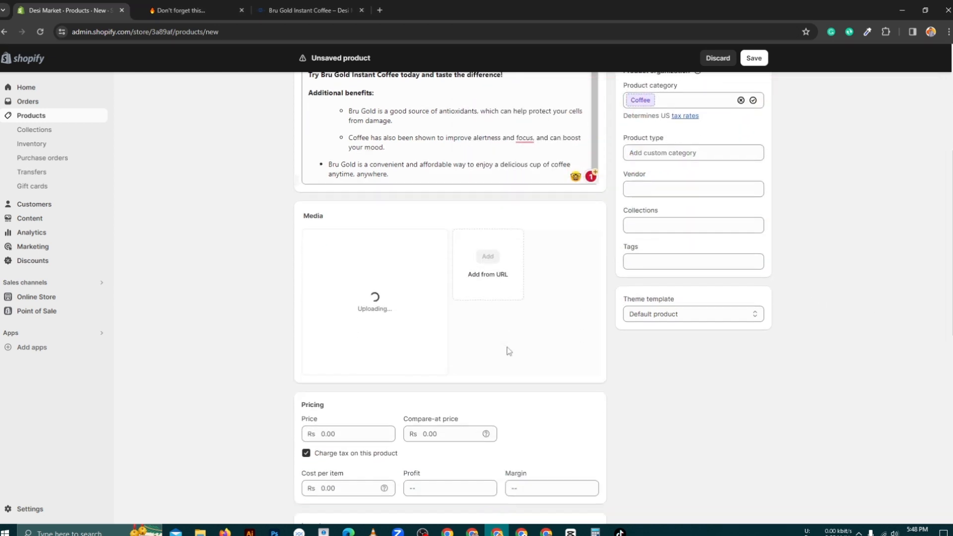
click(345, 285)
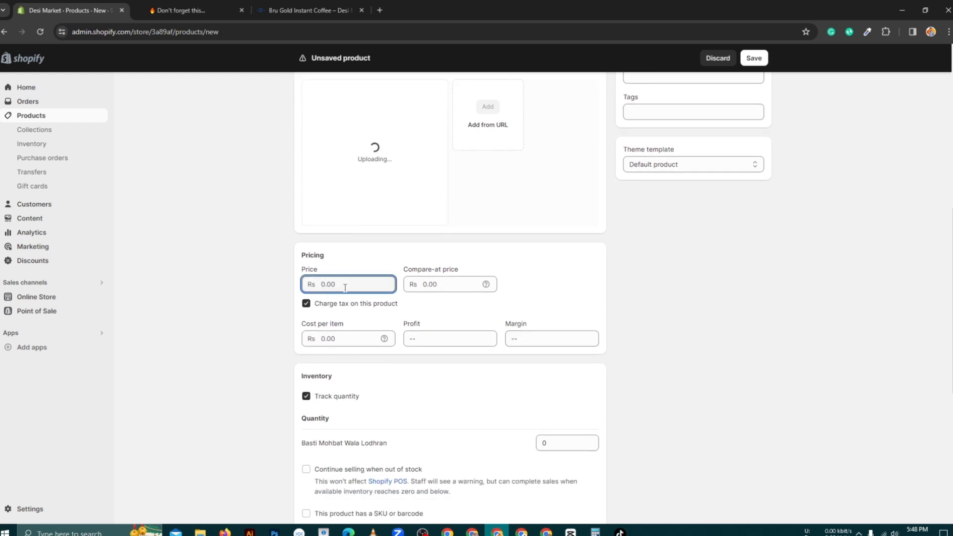
click(445, 285)
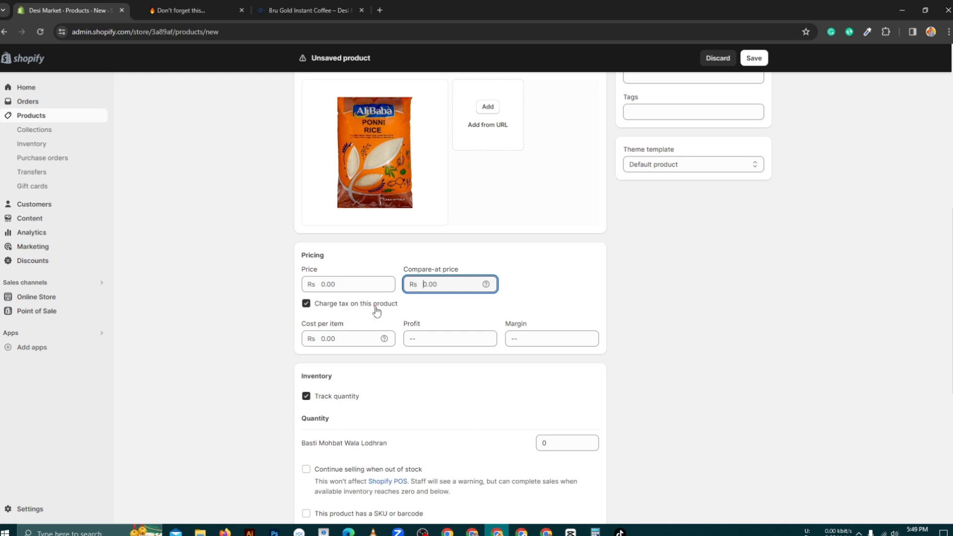
click(311, 308)
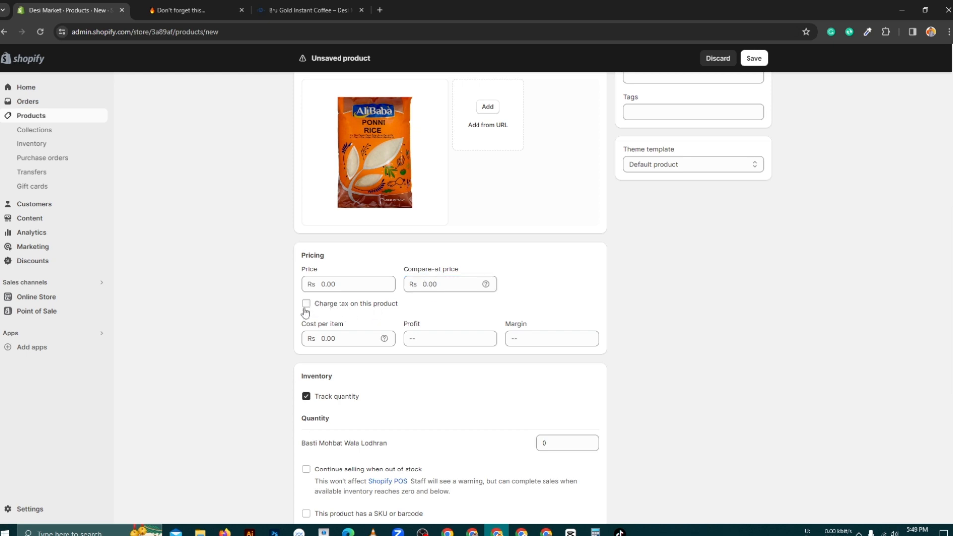
scroll(312, 307, down, 2)
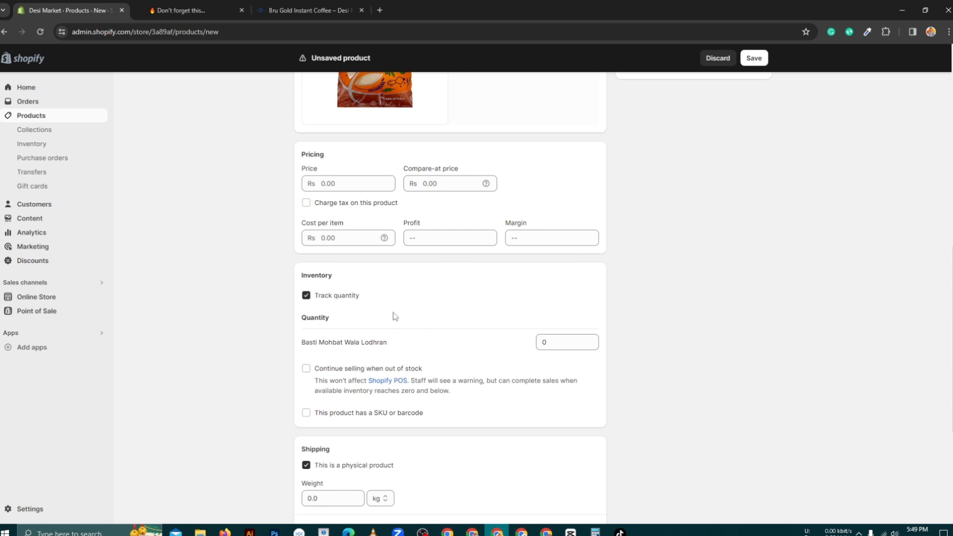
click(306, 296)
scroll(278, 358, down, 2)
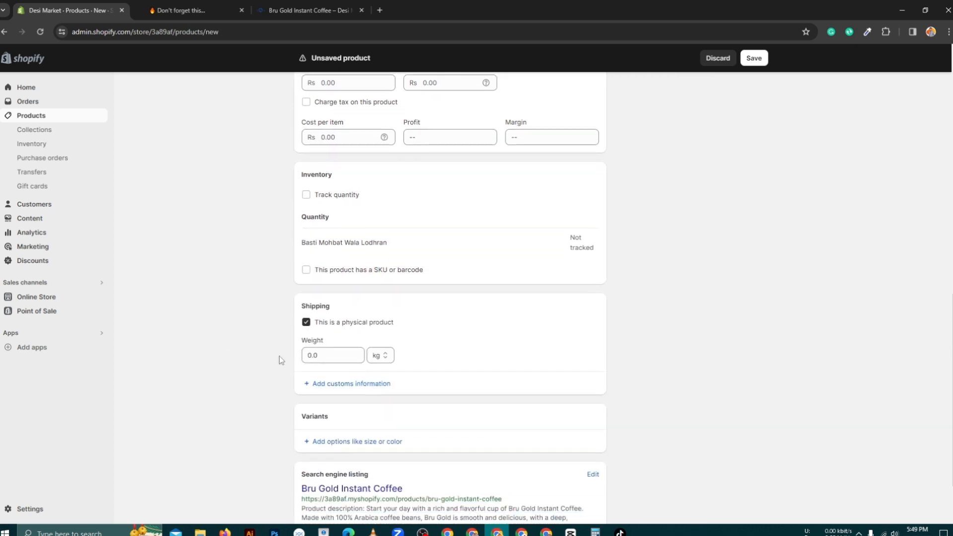
click(306, 322)
scroll(234, 330, down, 1)
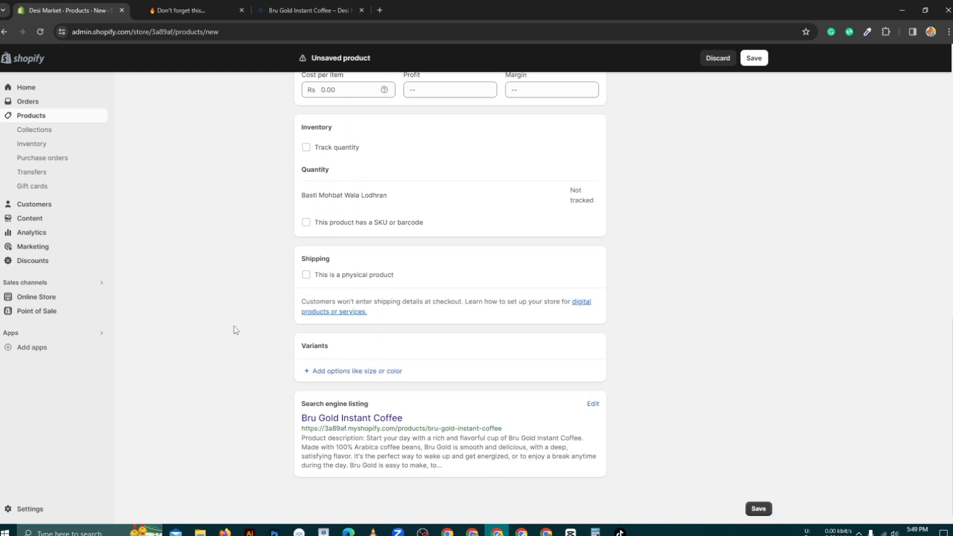
Set the product's price to Rs 200
scroll(288, 283, up, 2)
scroll(243, 355, up, 3)
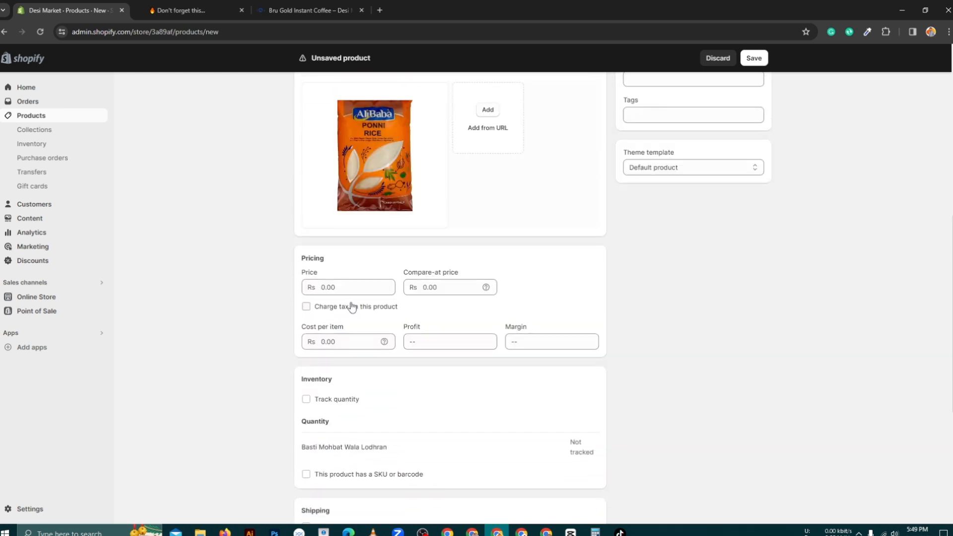
click(333, 284)
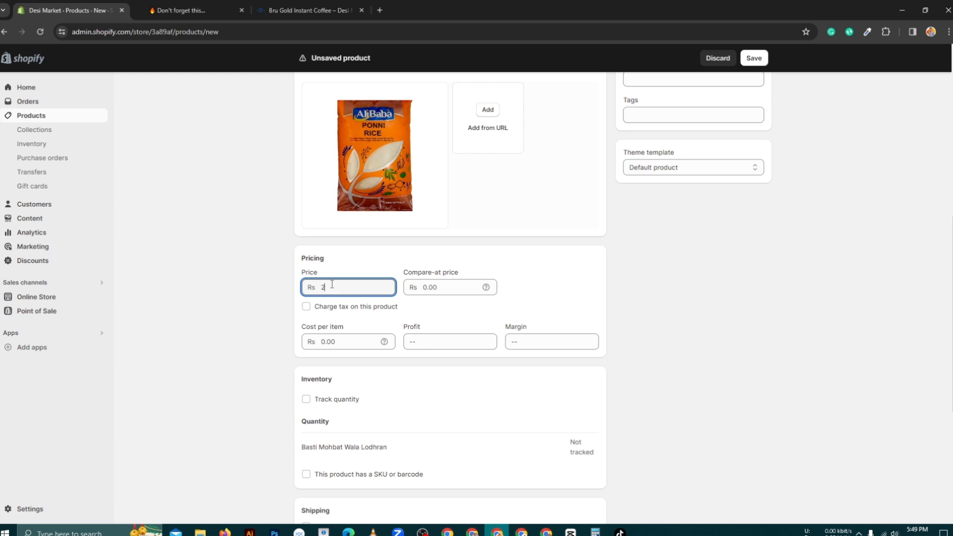
click(815, 312)
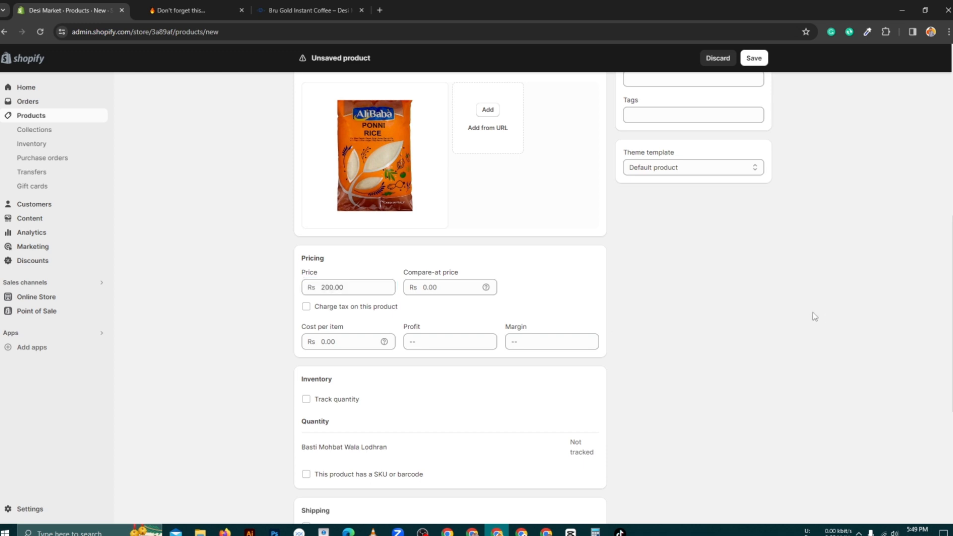
Assign the product to the Beverages and Coffee collections and save it
scroll(825, 313, up, 4)
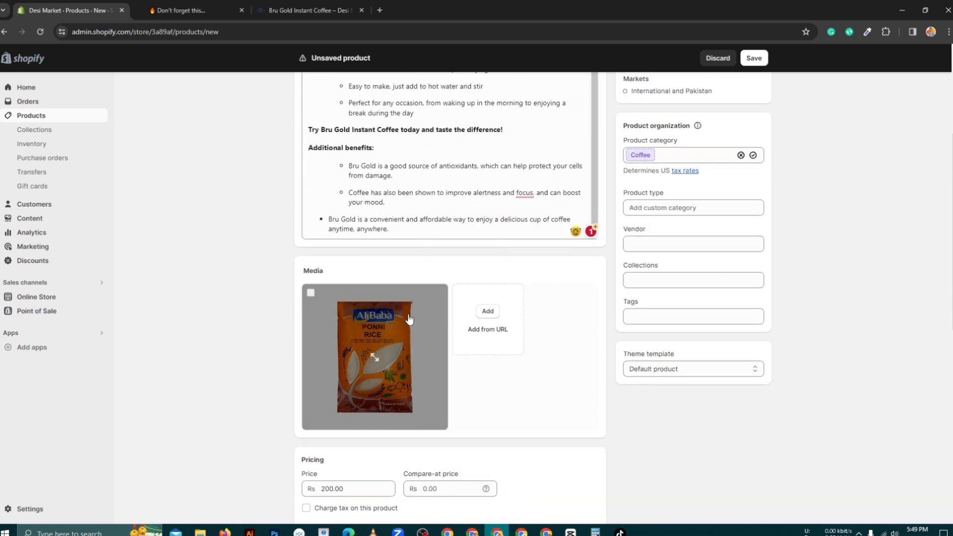
scroll(447, 203, up, 5)
scroll(466, 110, up, 3)
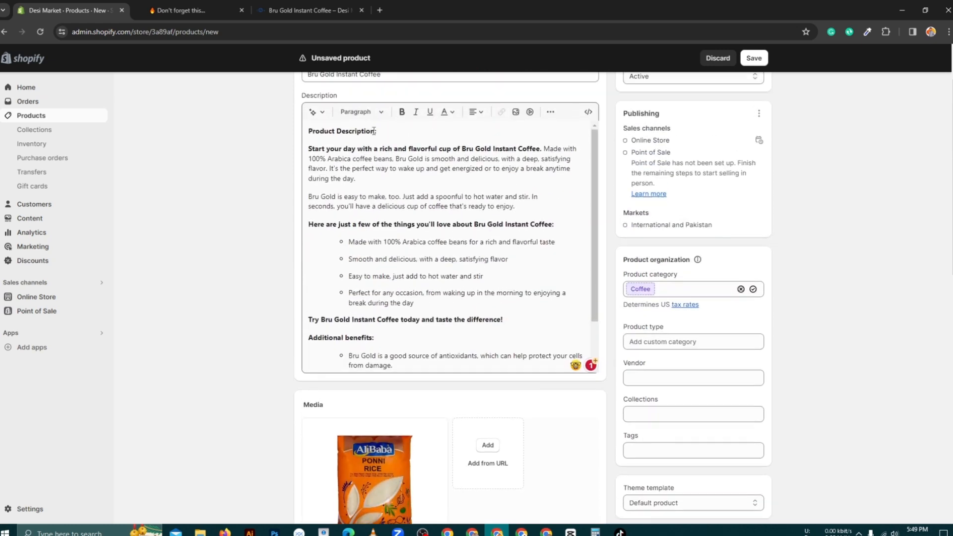
scroll(453, 307, down, 2)
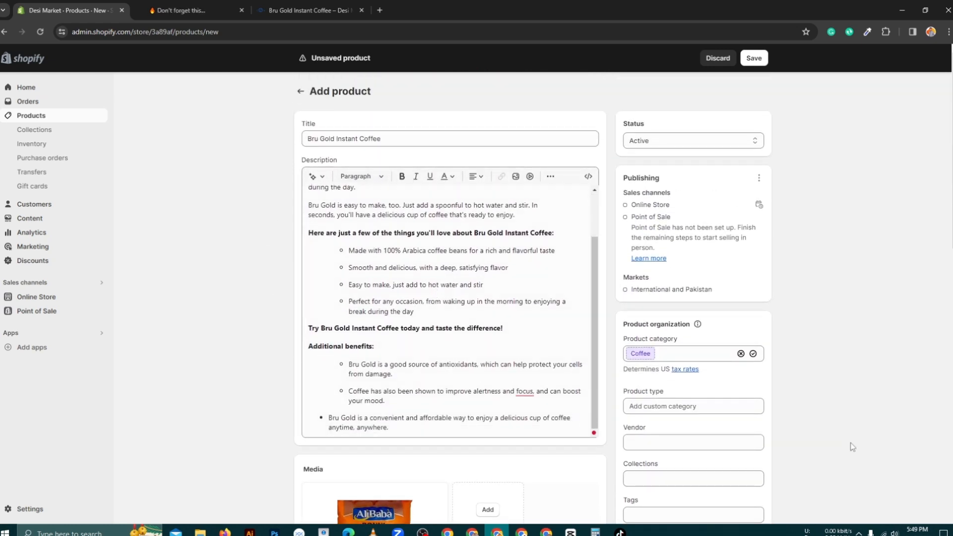
scroll(841, 447, down, 1)
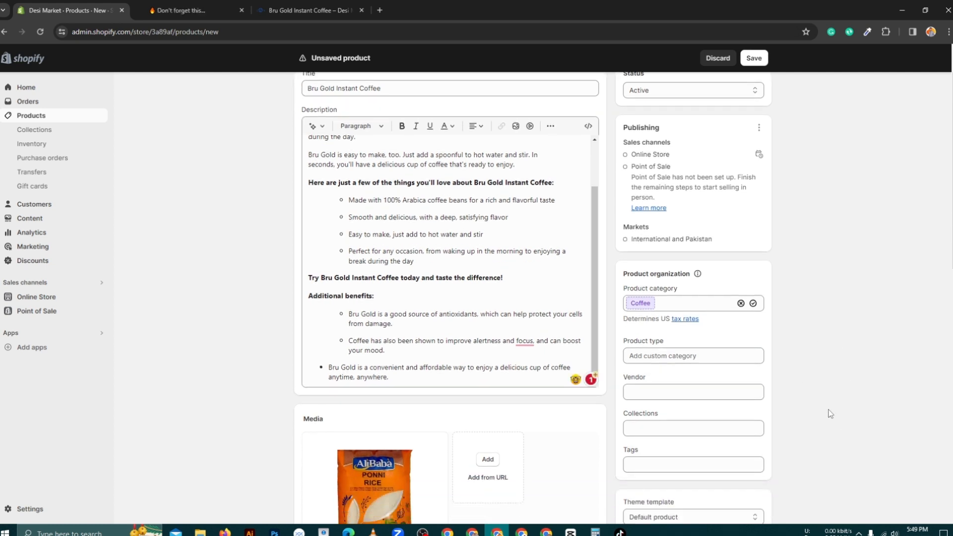
click(662, 428)
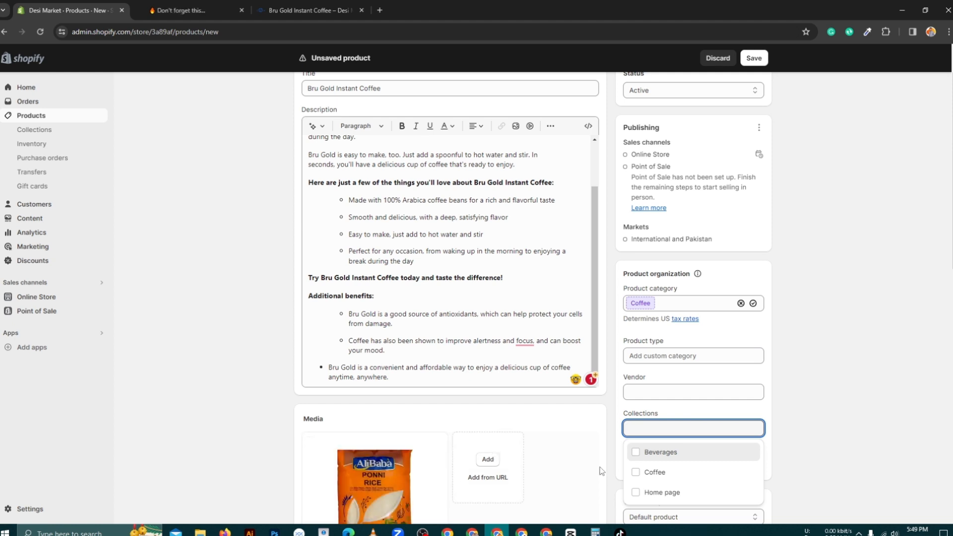
click(636, 453)
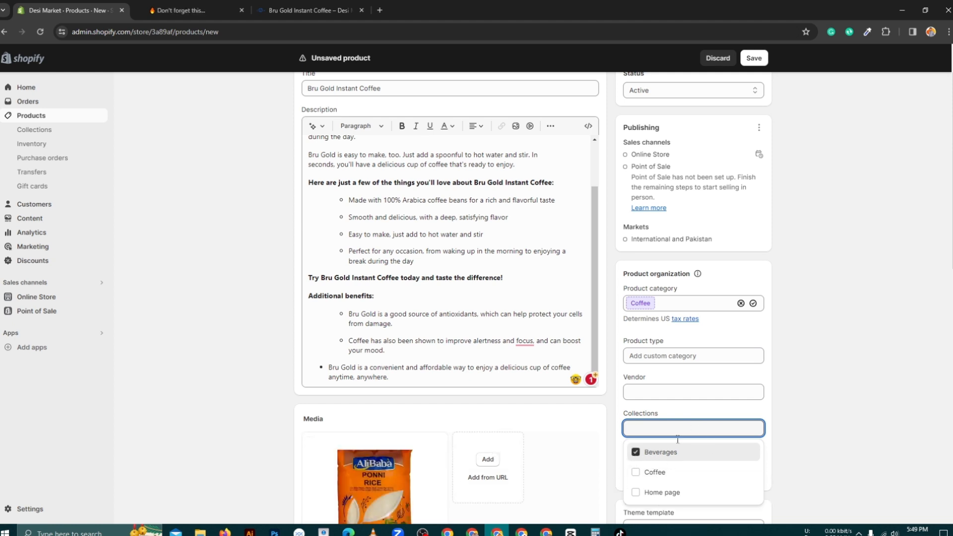
click(636, 476)
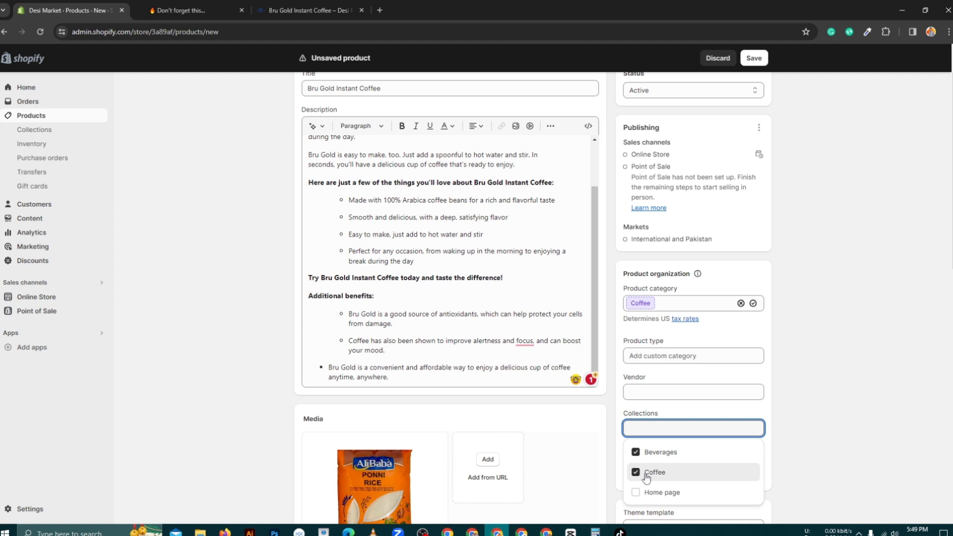
click(849, 391)
scroll(853, 293, up, 1)
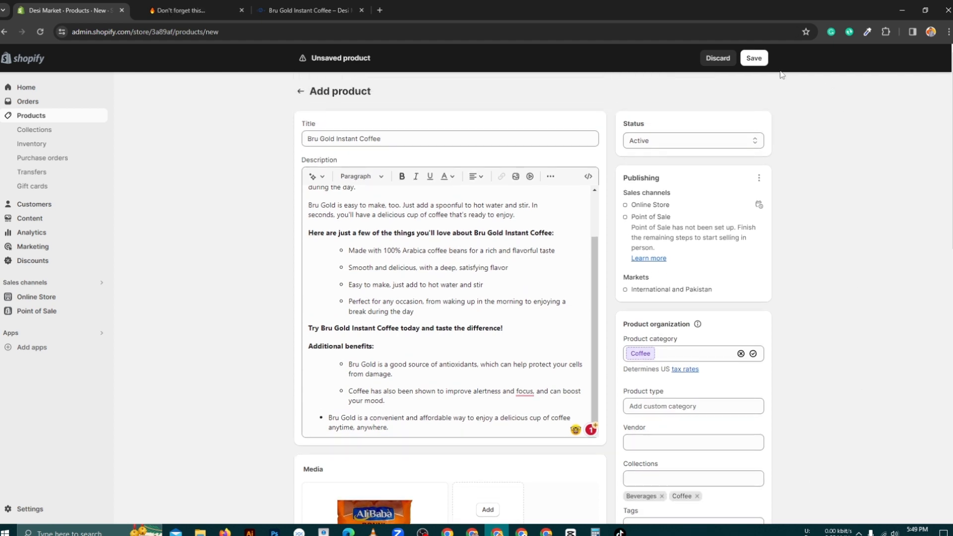
click(759, 60)
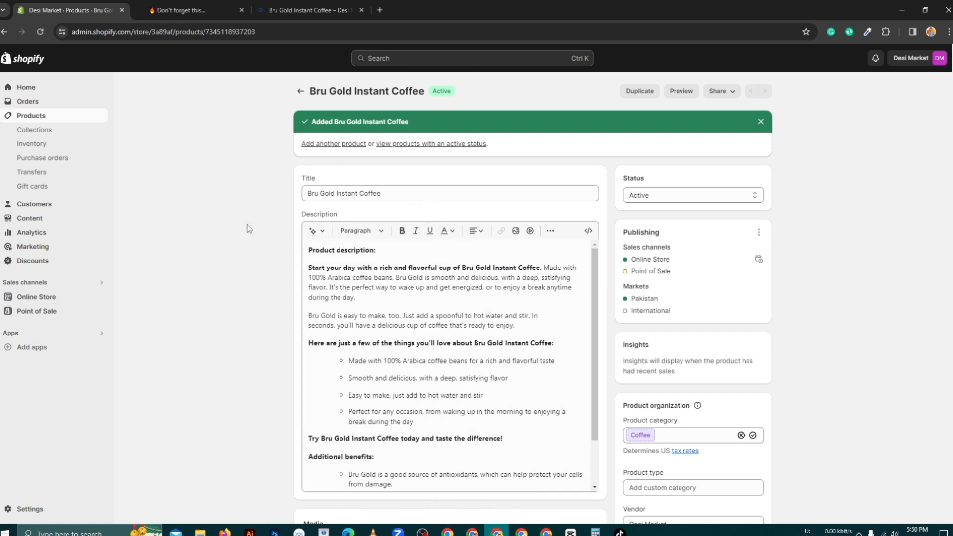
Remove the product from the Home page collection and save the change
scroll(246, 231, down, 2)
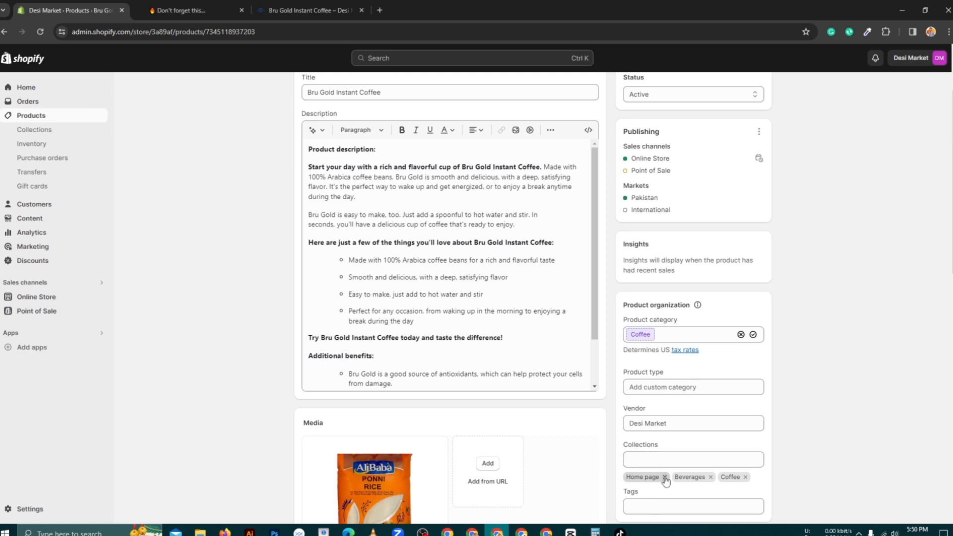
click(664, 477)
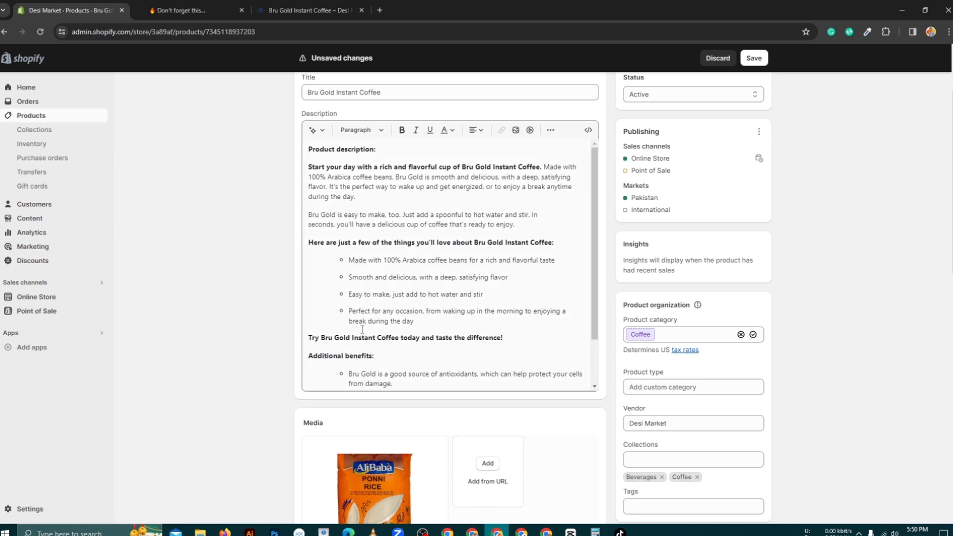
click(753, 59)
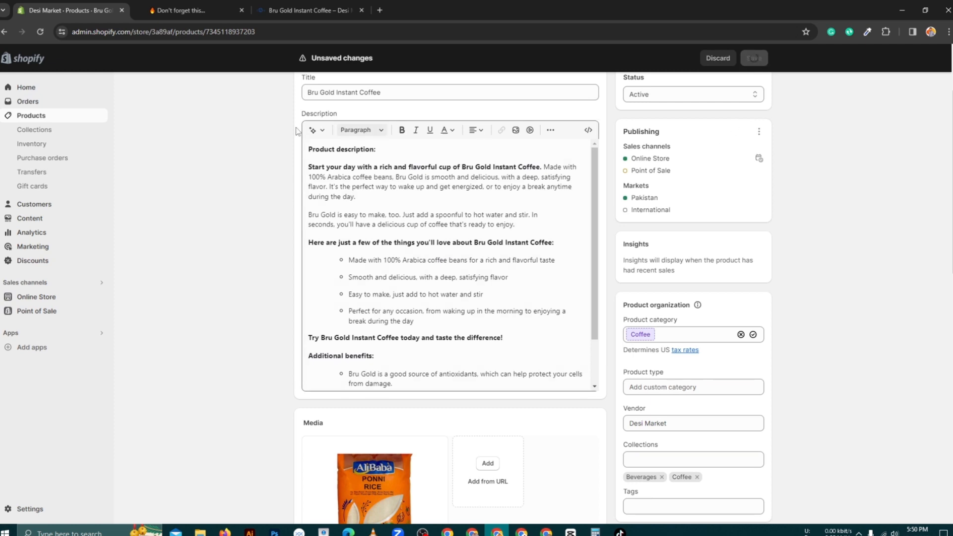
scroll(409, 373, down, 2)
scroll(409, 374, down, 5)
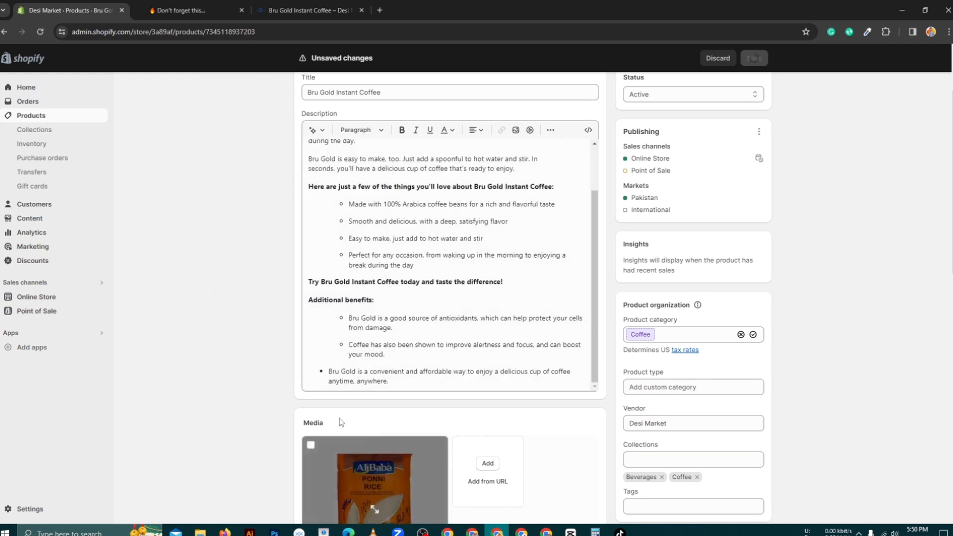
Switch to the store's own Desi Market storefront and reload it to check the latest product changes
click(179, 9)
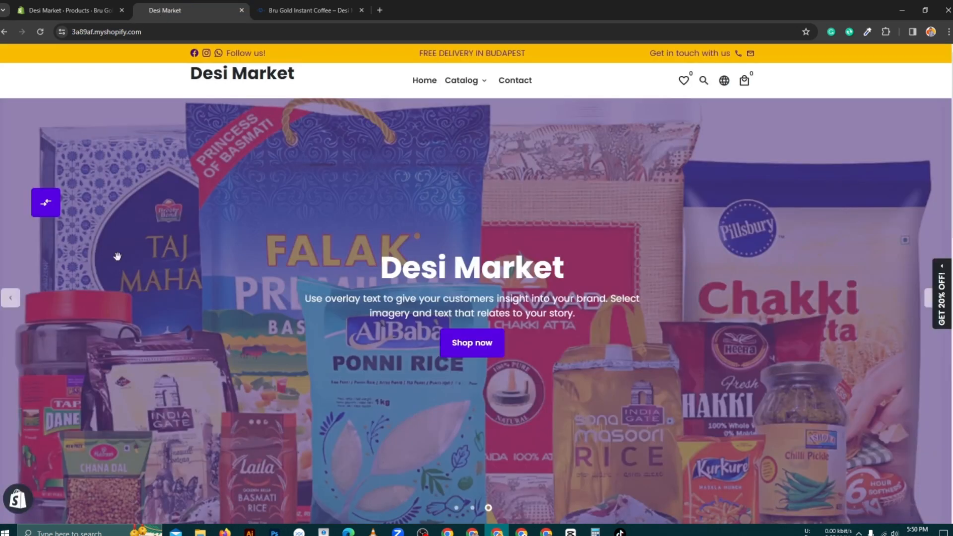
click(39, 31)
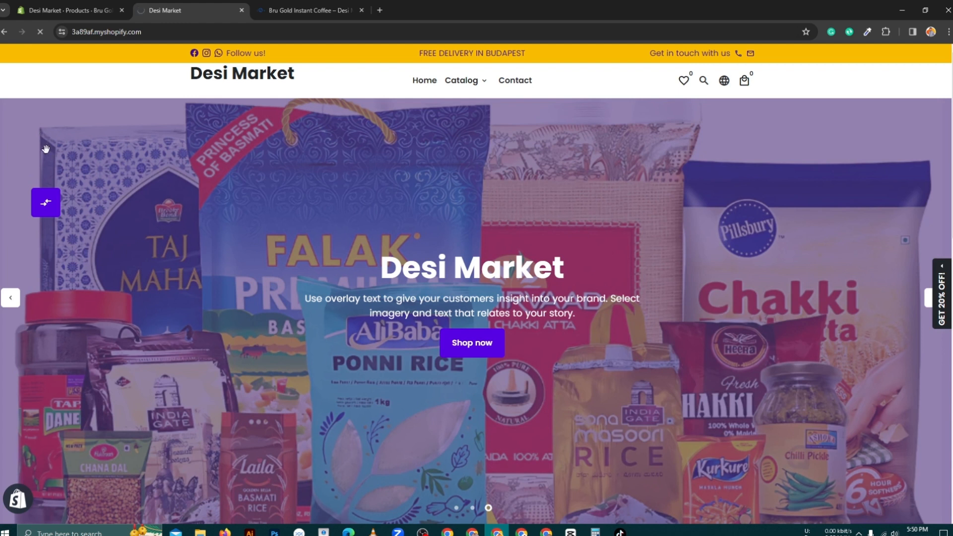
mouse_move(483, 91)
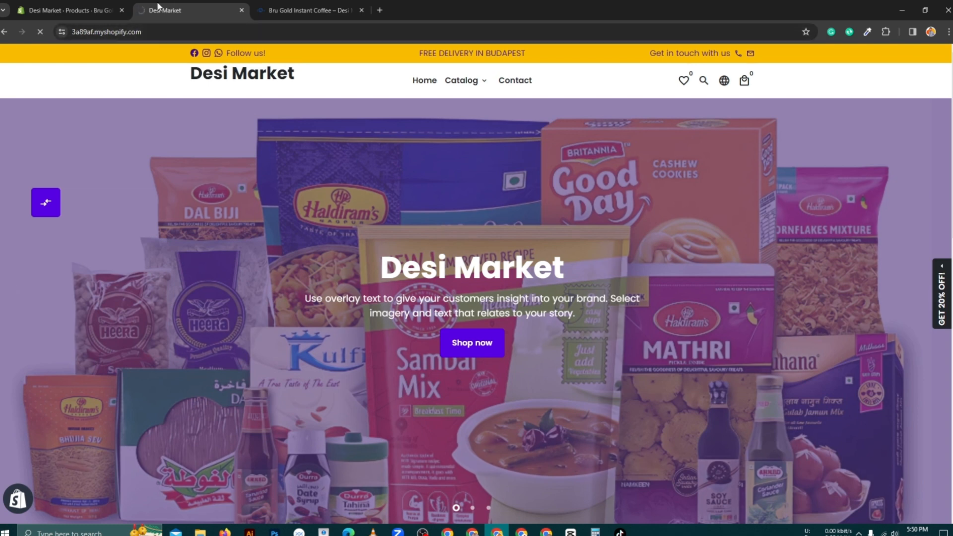
Return to the Shopify admin and open the Online Store themes page
click(77, 13)
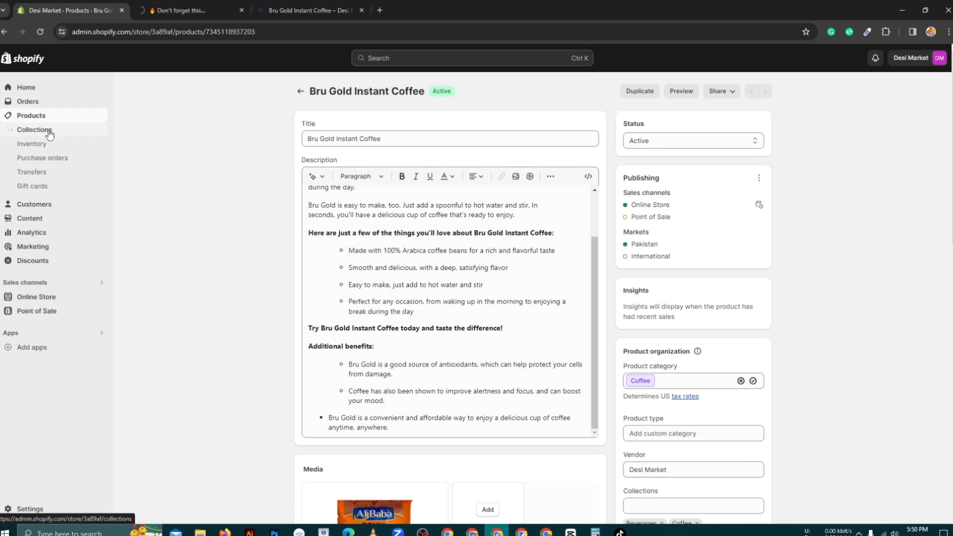
click(45, 297)
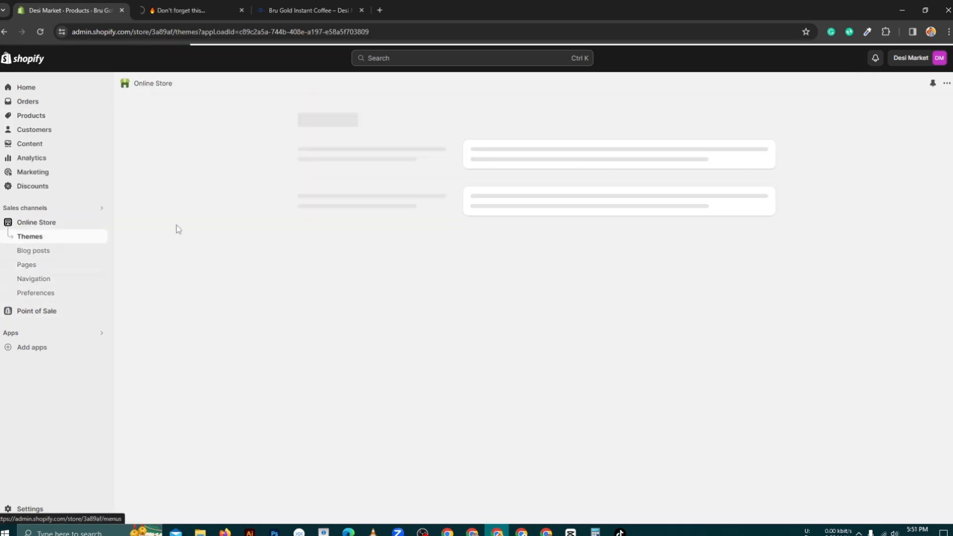
Examine the Catalog menu on the reference storefront, compare it with the store's own home page, and return to the Shopify admin
click(321, 8)
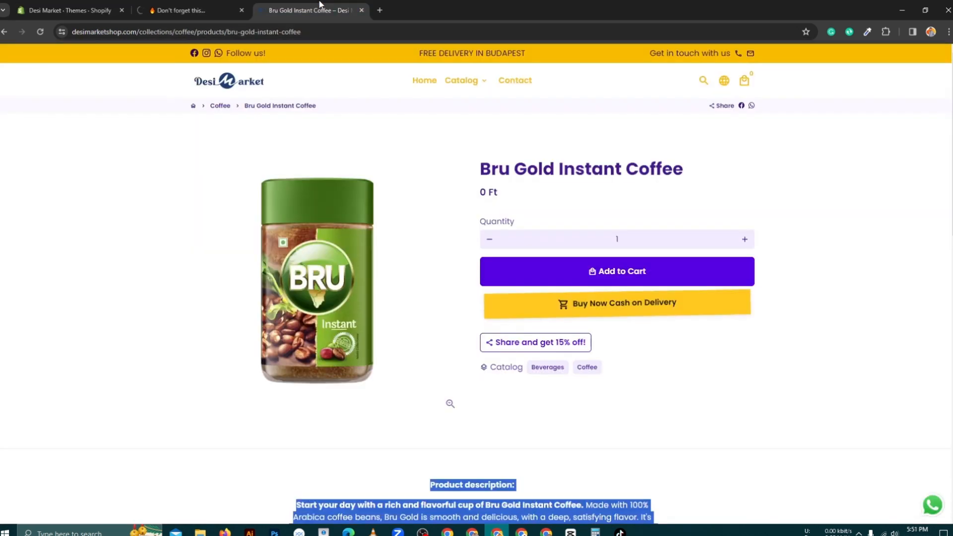
mouse_move(448, 87)
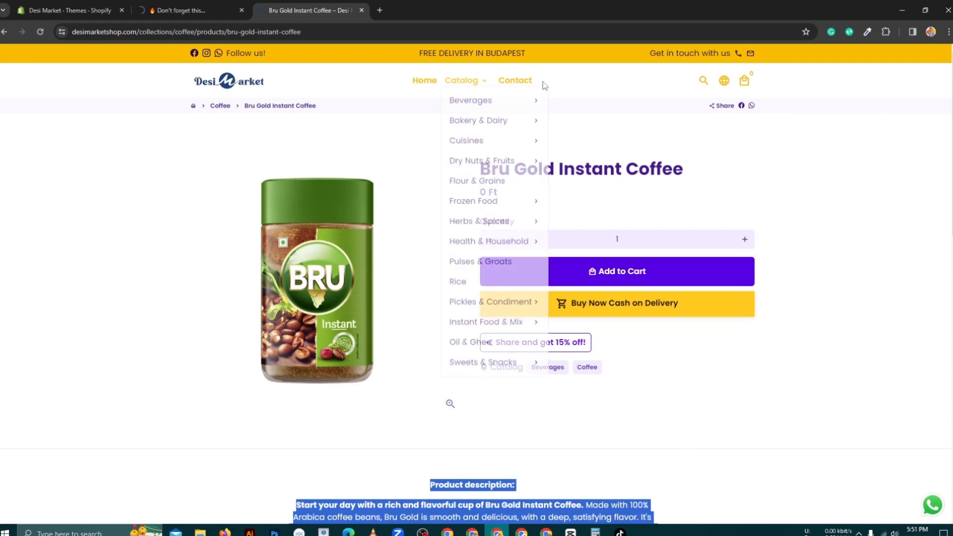
click(198, 9)
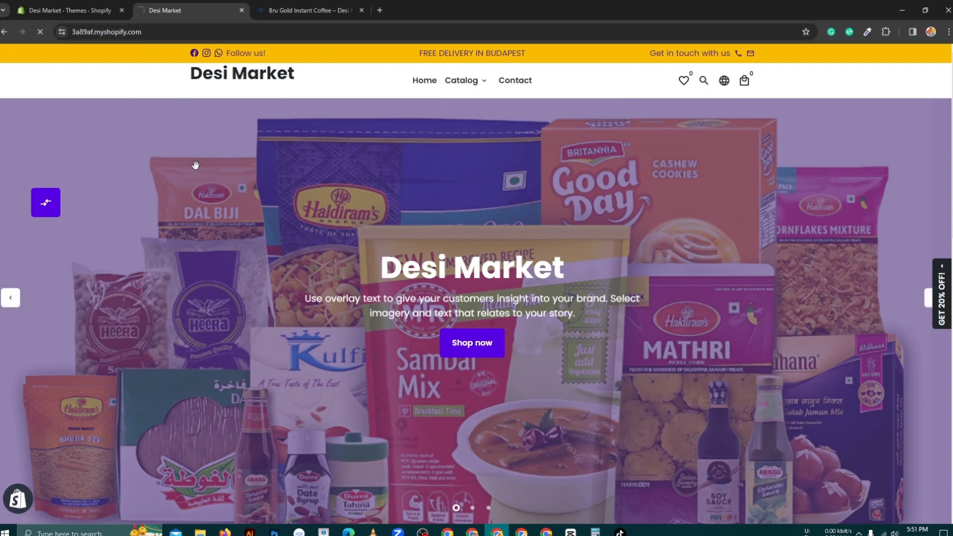
scroll(654, 230, down, 5)
click(74, 10)
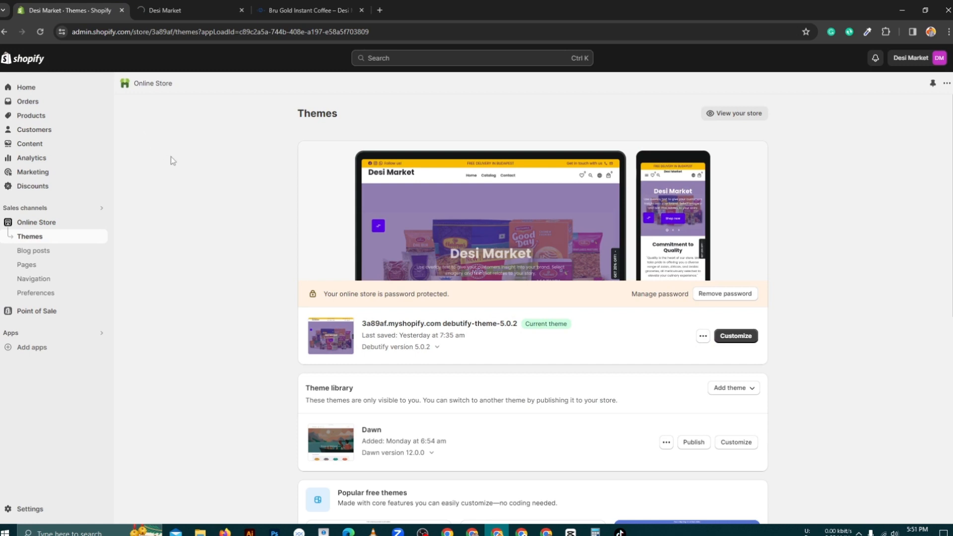
Open the reference storefront's home page and examine its Best Selling Products section
click(298, 7)
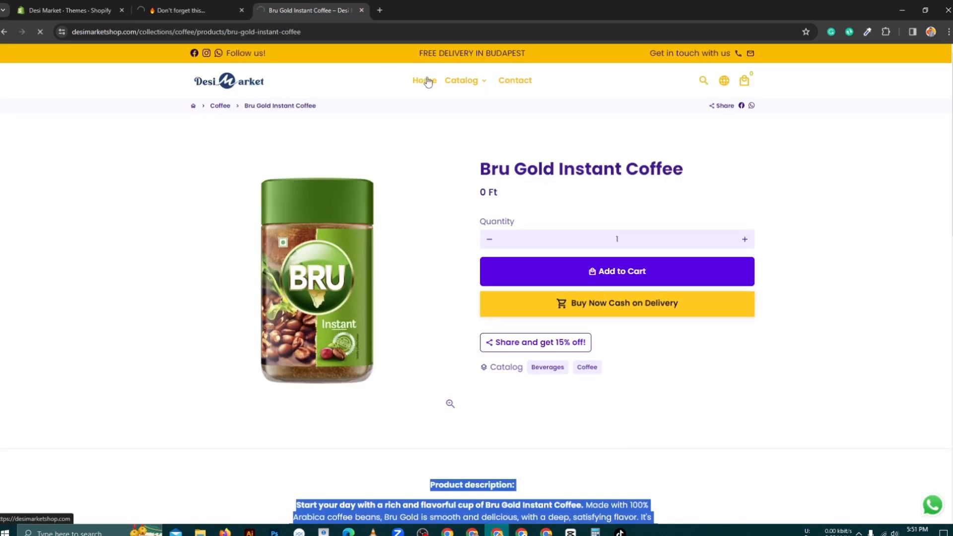
scroll(612, 199, down, 5)
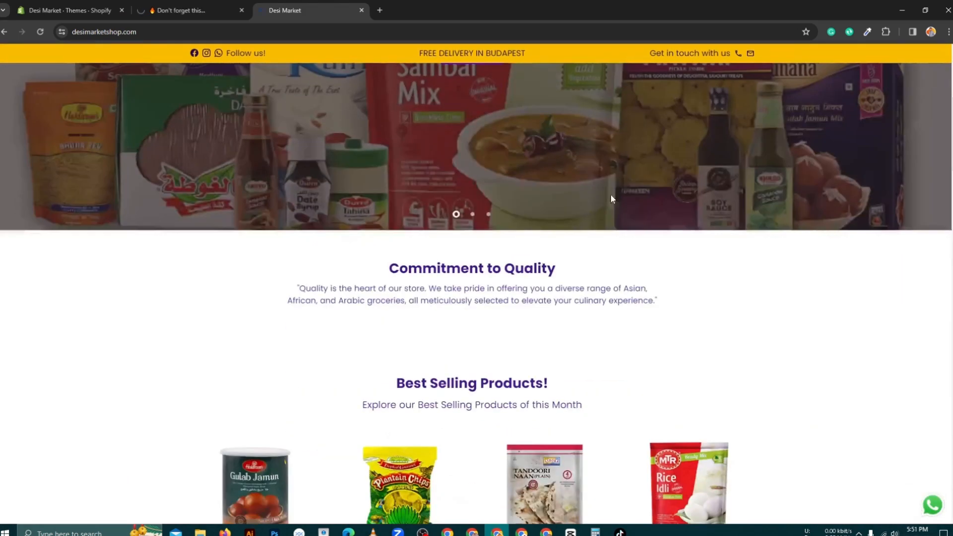
scroll(374, 311, down, 3)
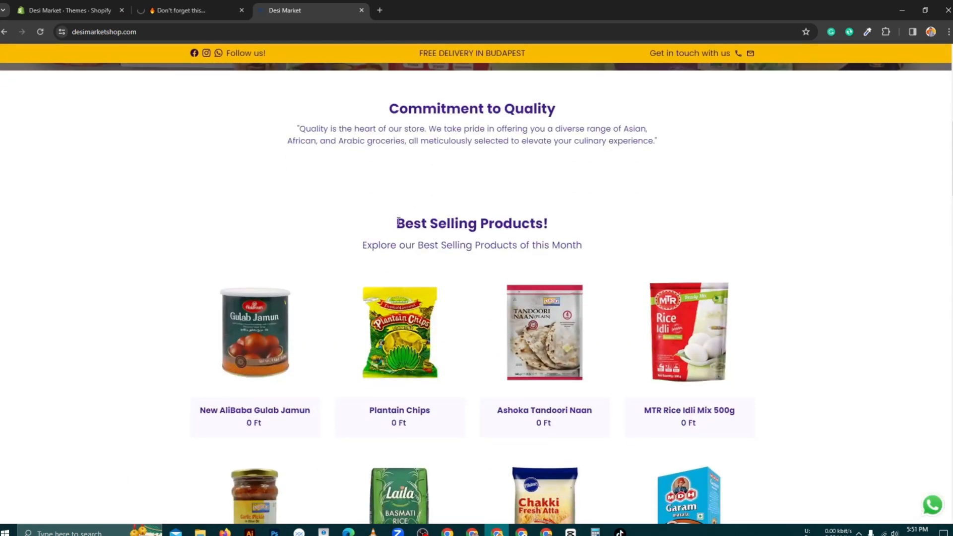
drag(399, 220, 551, 226)
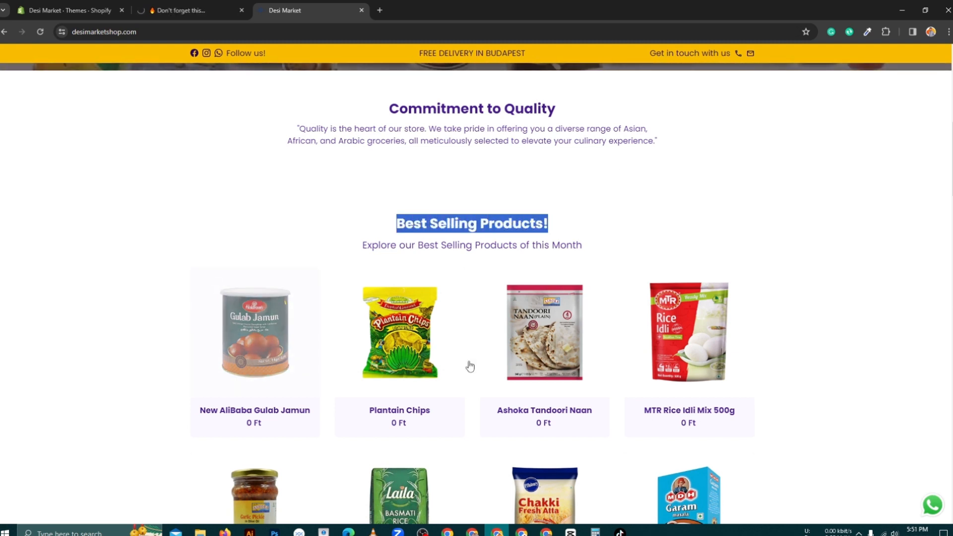
scroll(656, 248, down, 2)
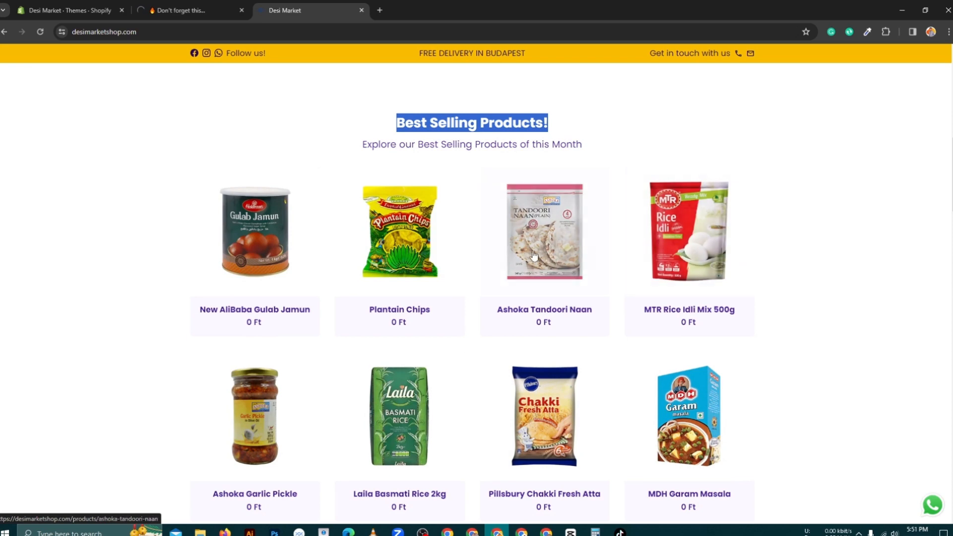
scroll(438, 279, up, 3)
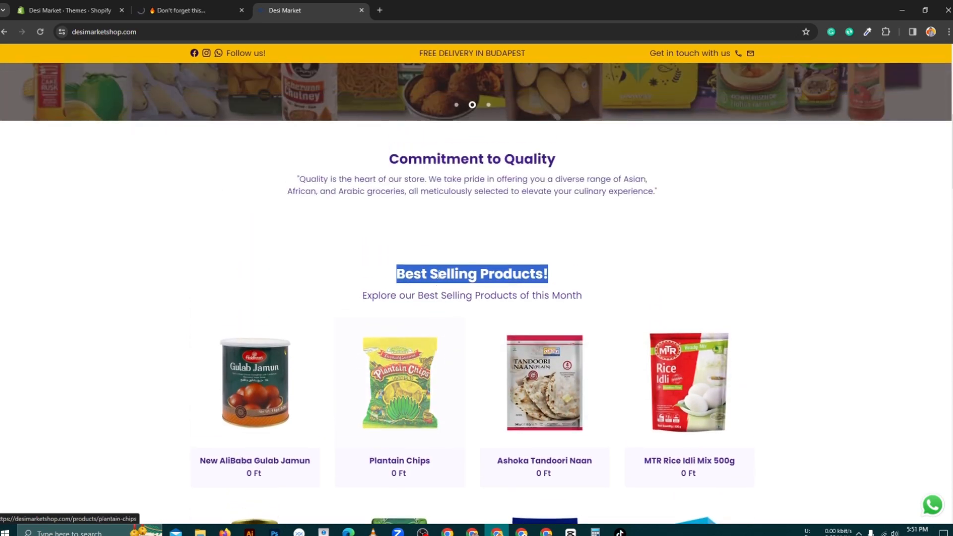
scroll(437, 274, up, 5)
Review the reference store's best-selling product grid again alongside the store's own home page, ending on the Shopify admin's Themes page
click(78, 5)
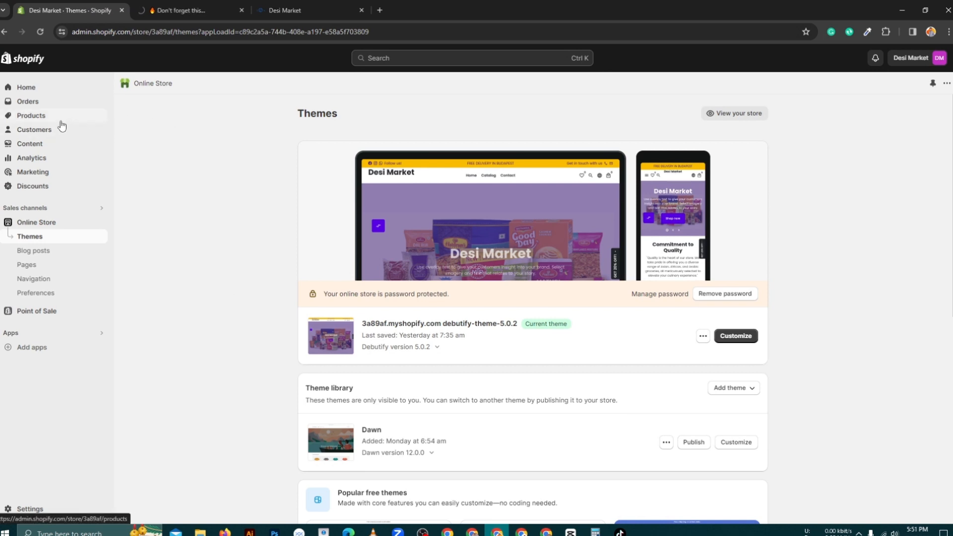
click(261, 6)
scroll(497, 163, down, 12)
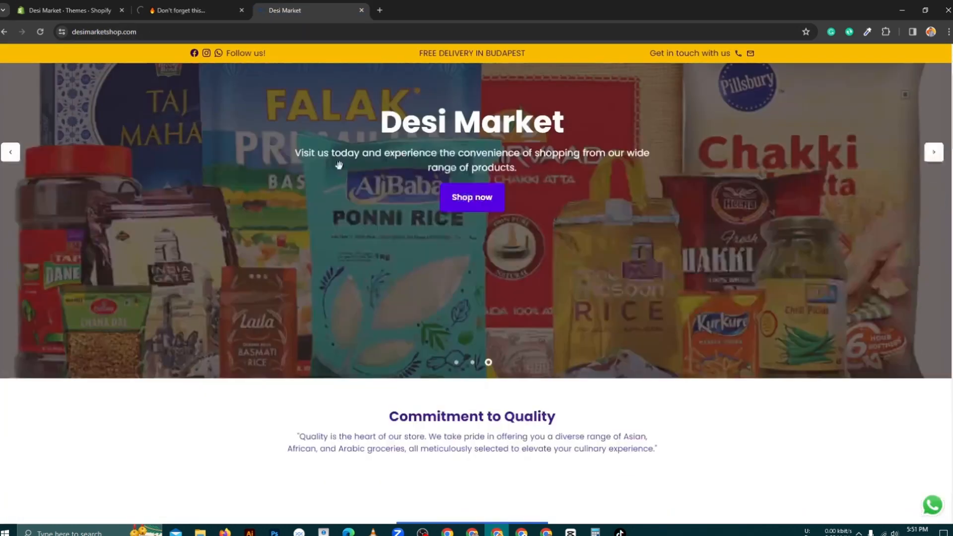
scroll(325, 152, up, 2)
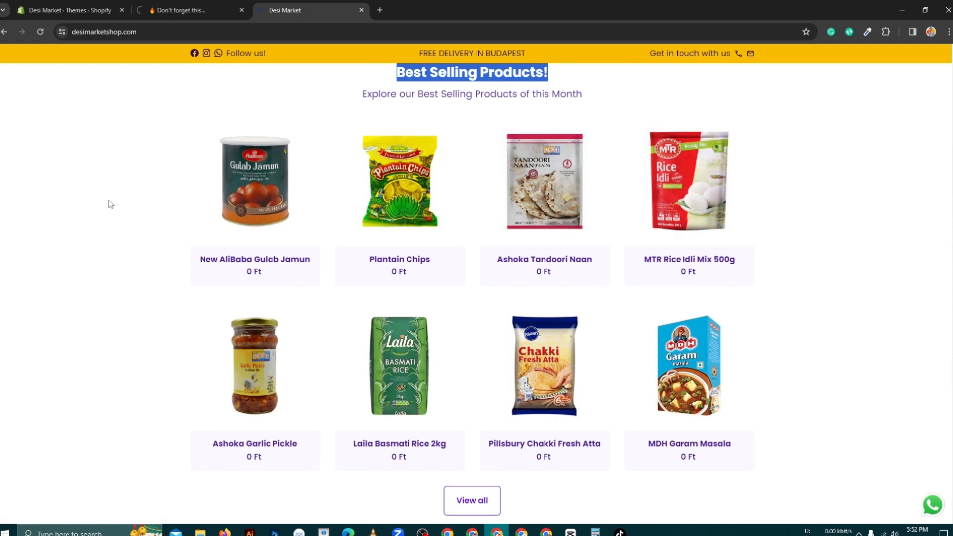
click(70, 10)
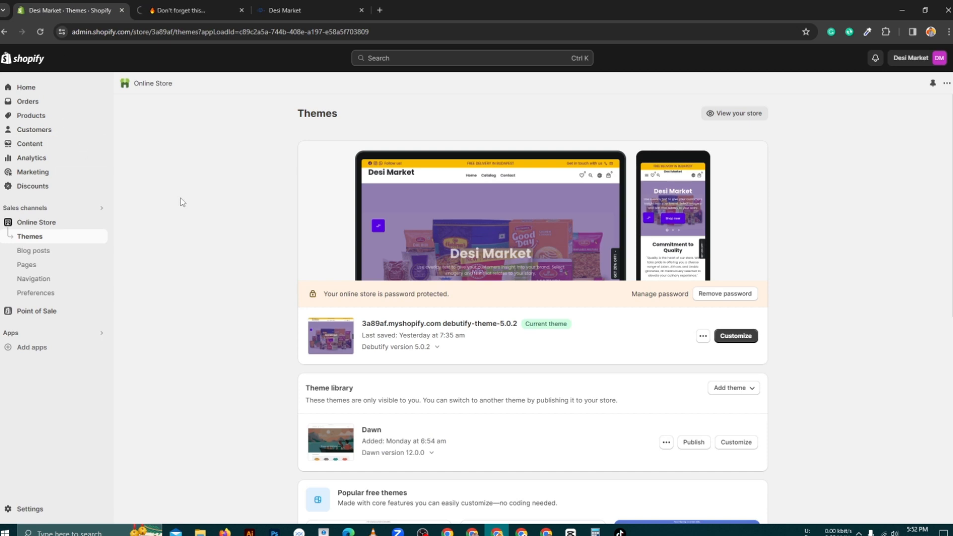
click(290, 11)
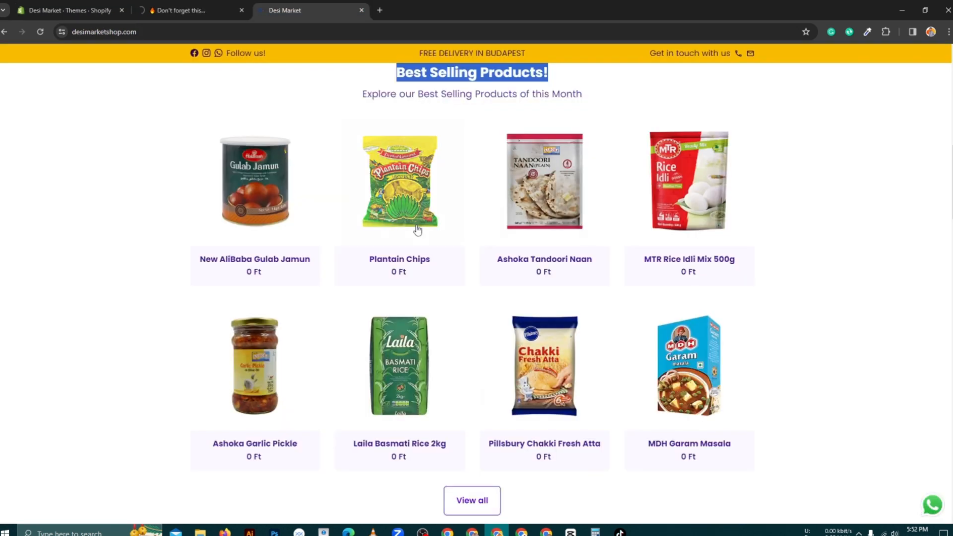
scroll(418, 228, up, 1)
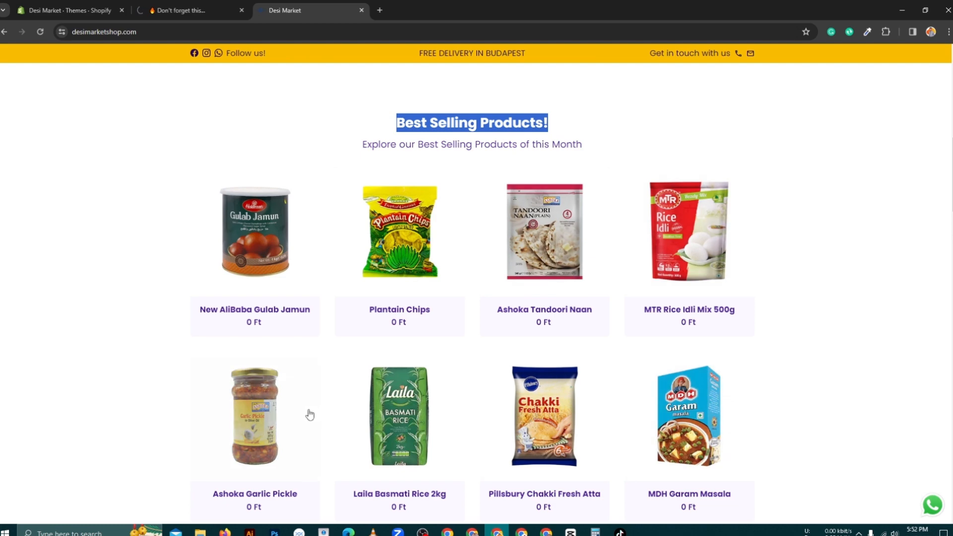
click(189, 10)
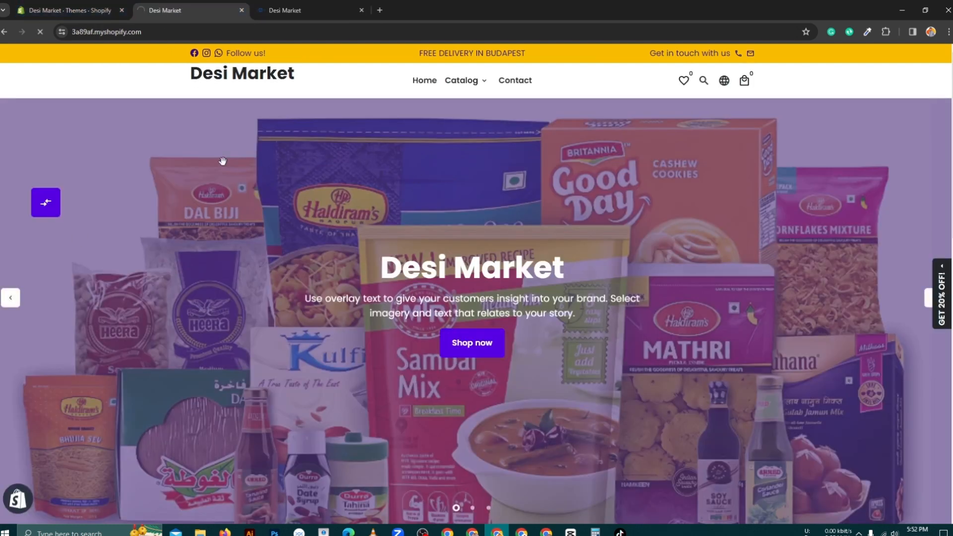
click(69, 10)
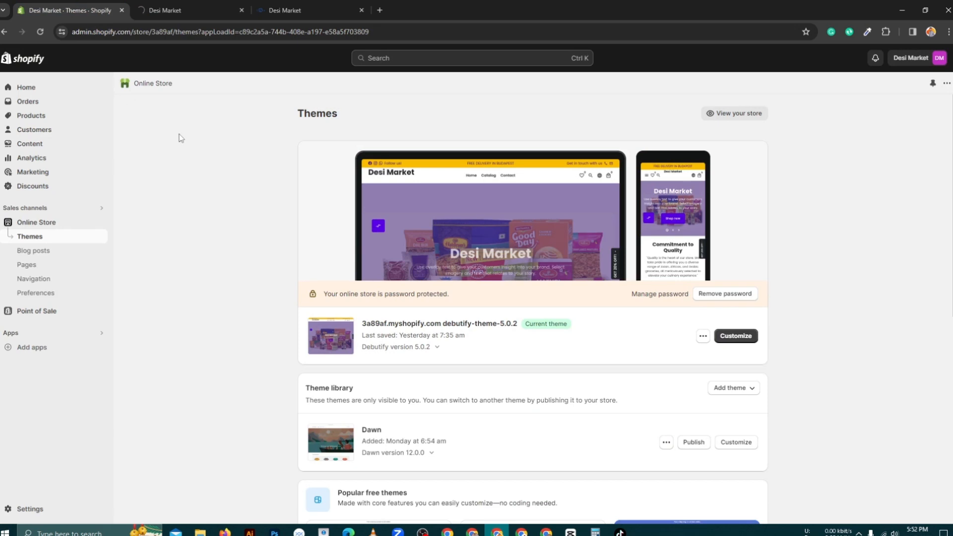